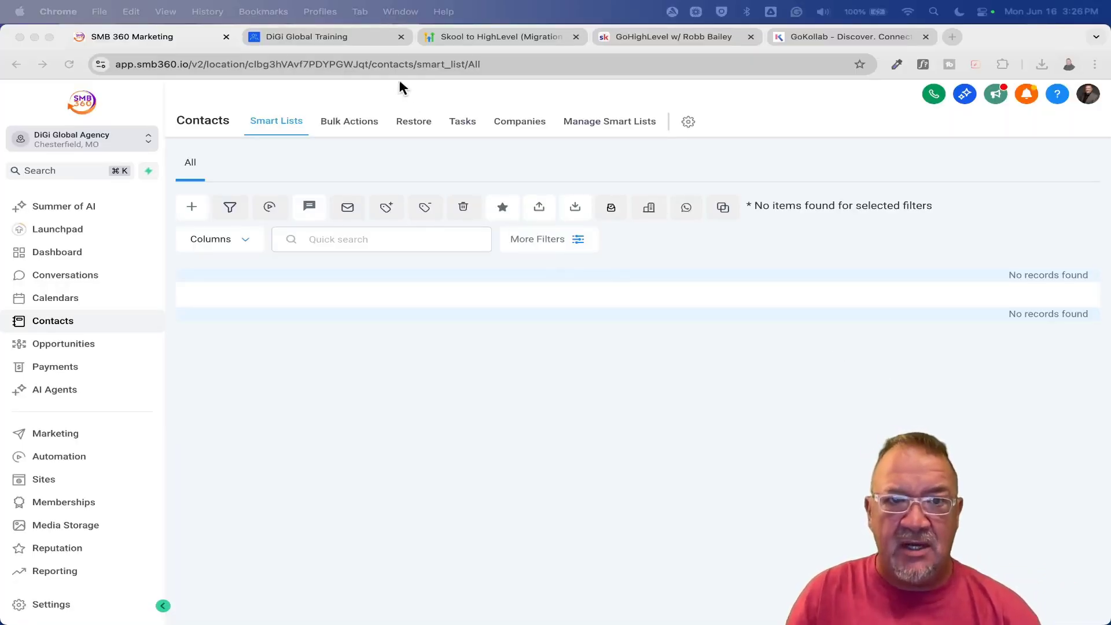
Switch to the DiGi Global Training portal and examine the recently opened community groups.
click(345, 35)
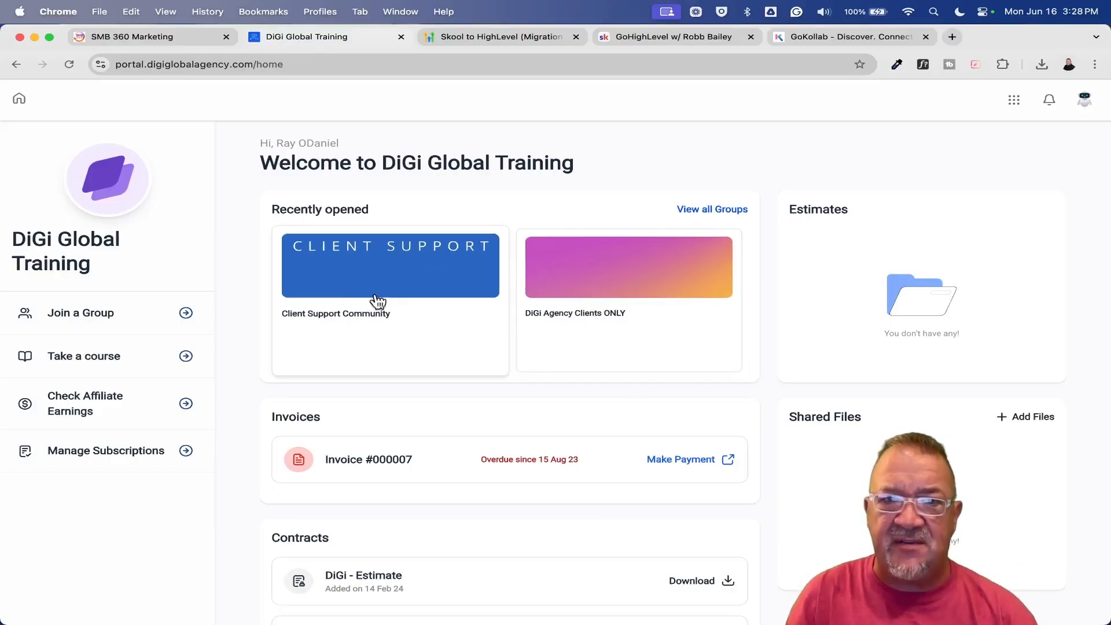
scroll(563, 320, up, 5)
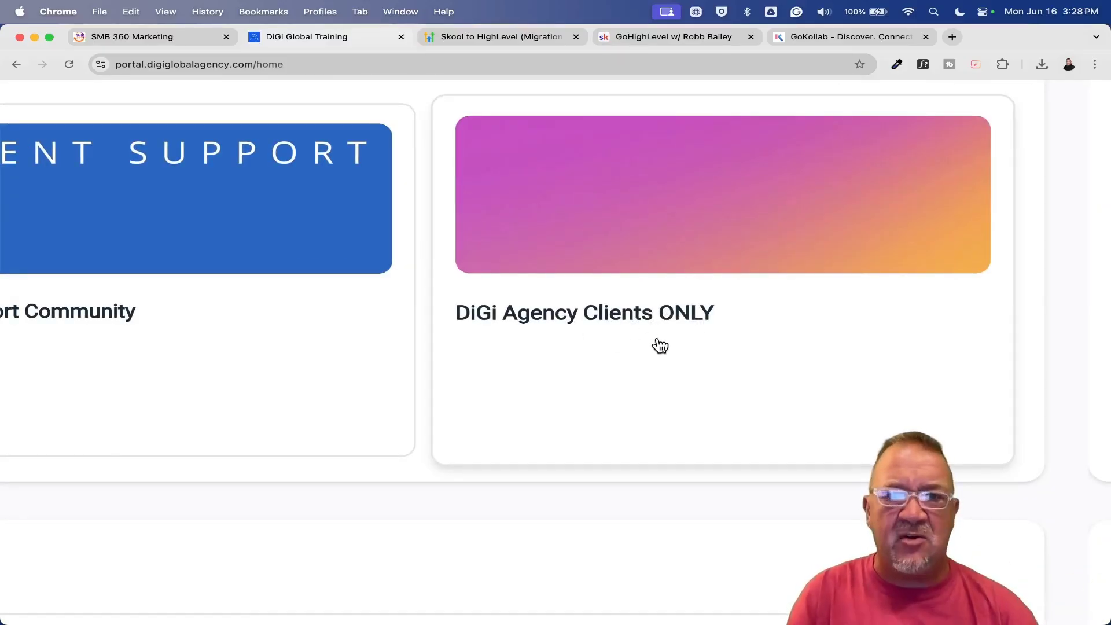
scroll(660, 345, left, 5)
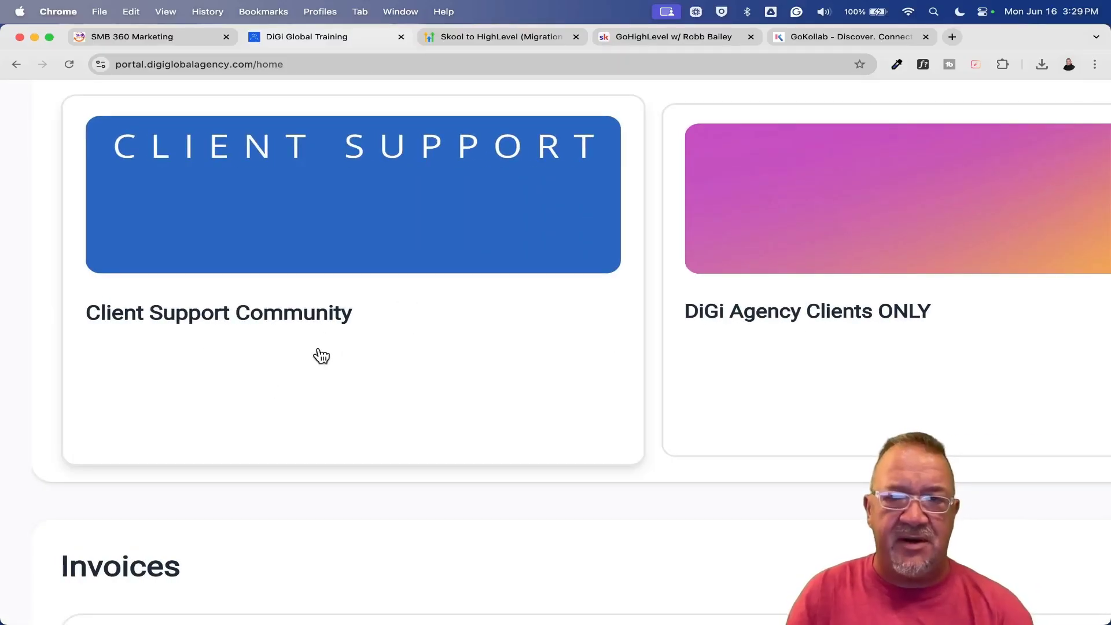
scroll(322, 356, down, 5)
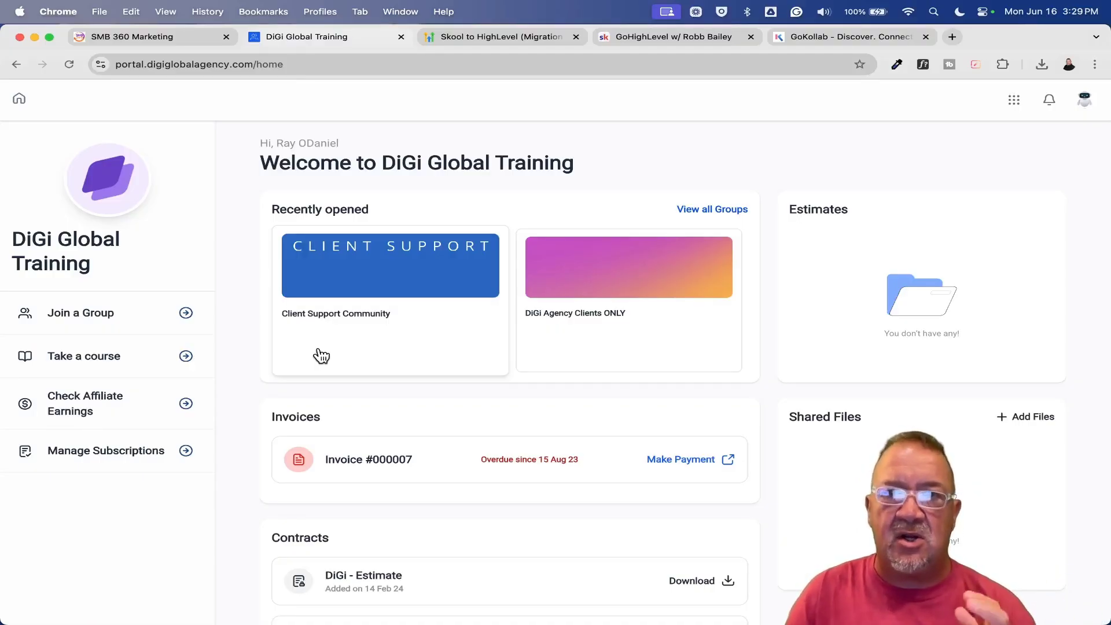
Search GoKollab for "hiking", look over the matching communities, and close the site.
click(844, 37)
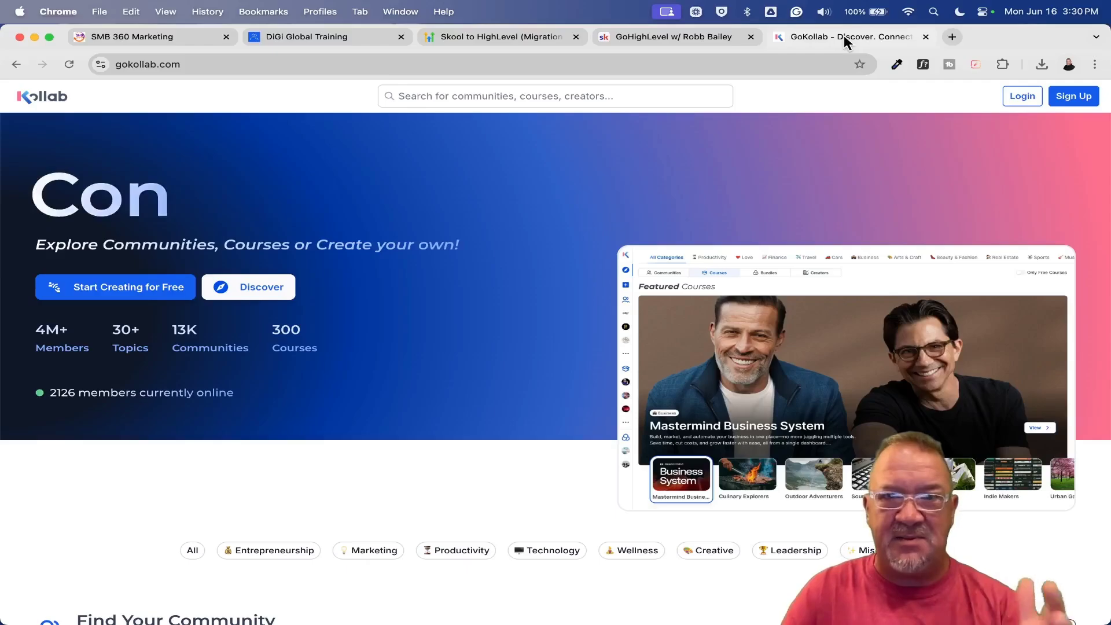
click(509, 95)
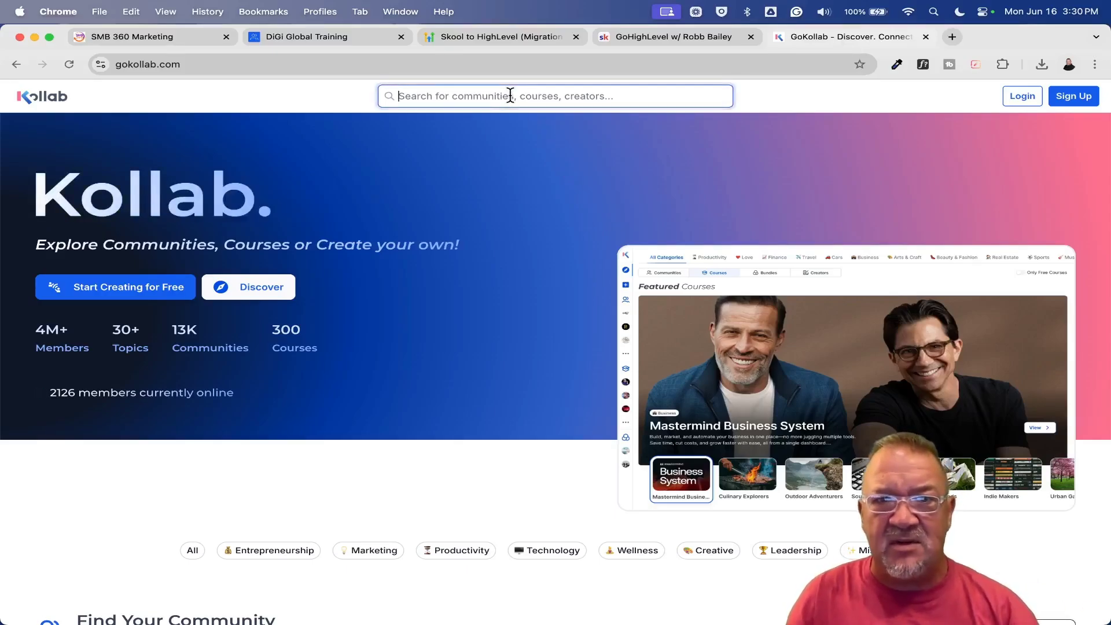
text(hiking)
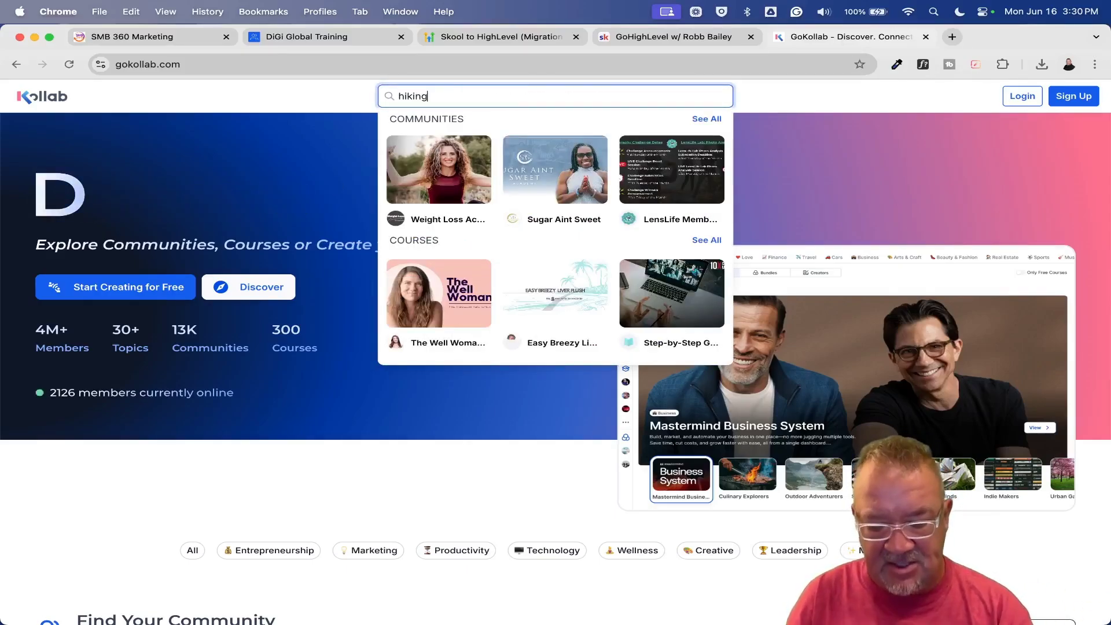
key(Return)
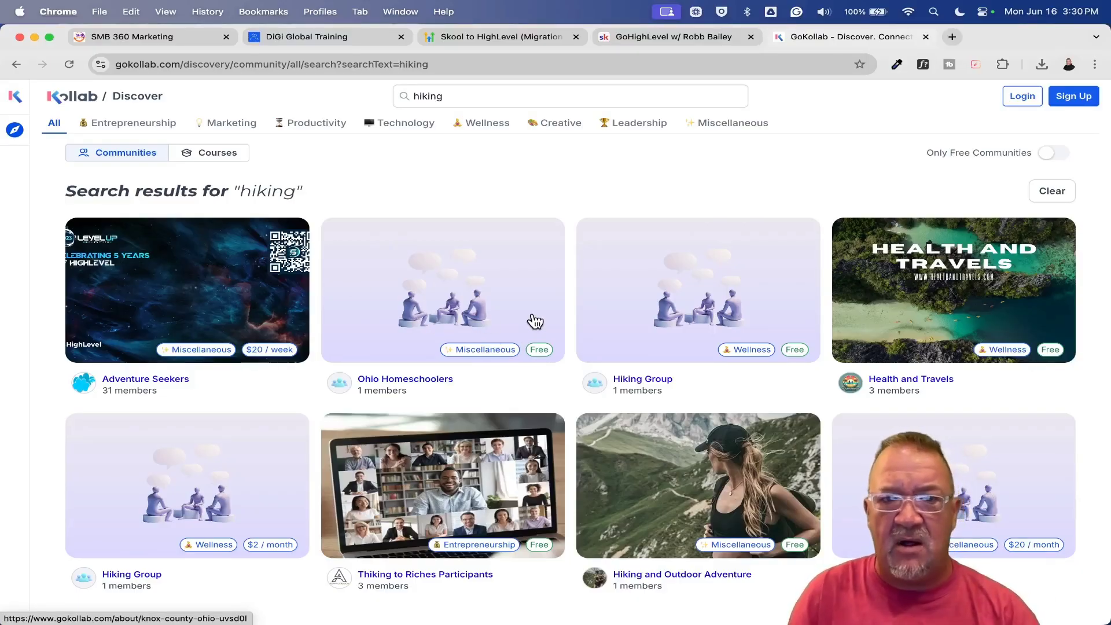
scroll(533, 317, down, 1)
scroll(533, 318, up, 1)
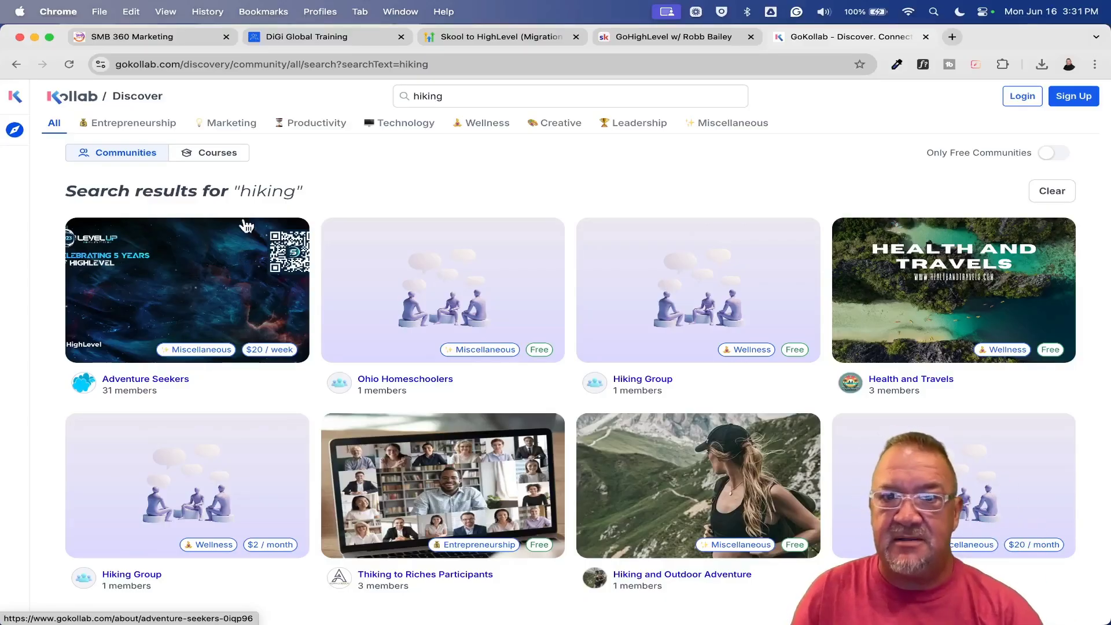
click(926, 37)
Open the Client Support Community from the DiGi Global Training portal and bring up its group settings.
click(294, 42)
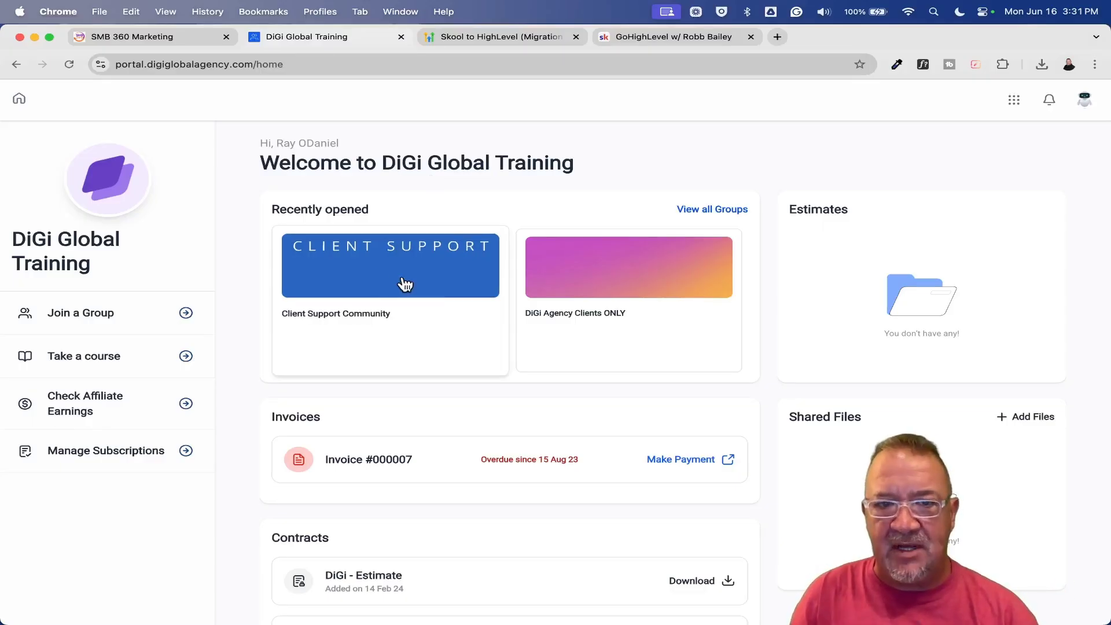
click(380, 279)
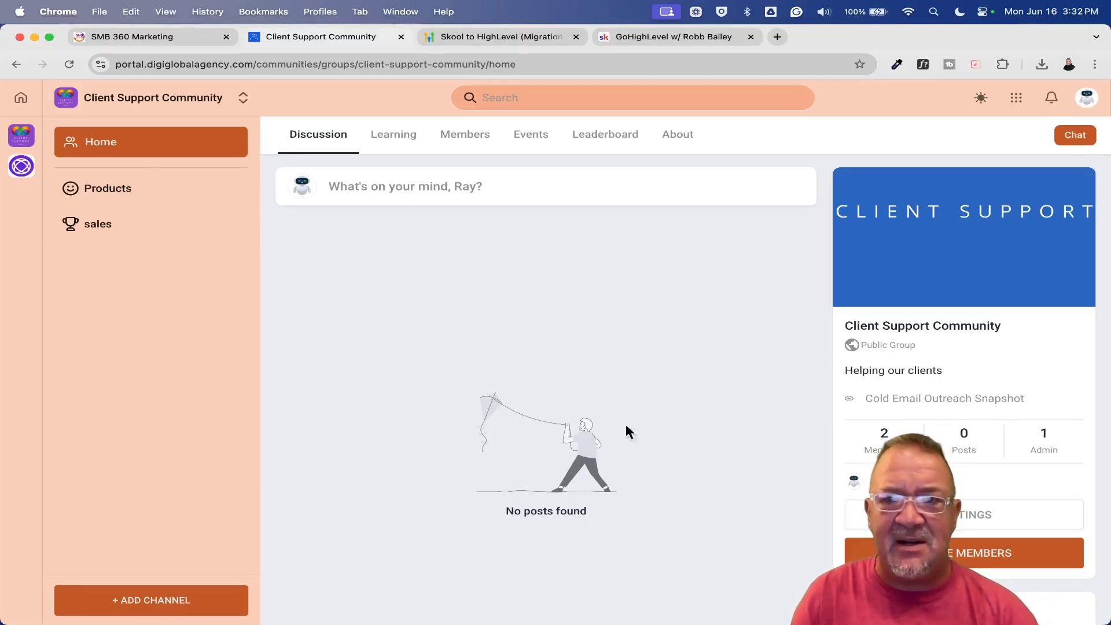
click(961, 513)
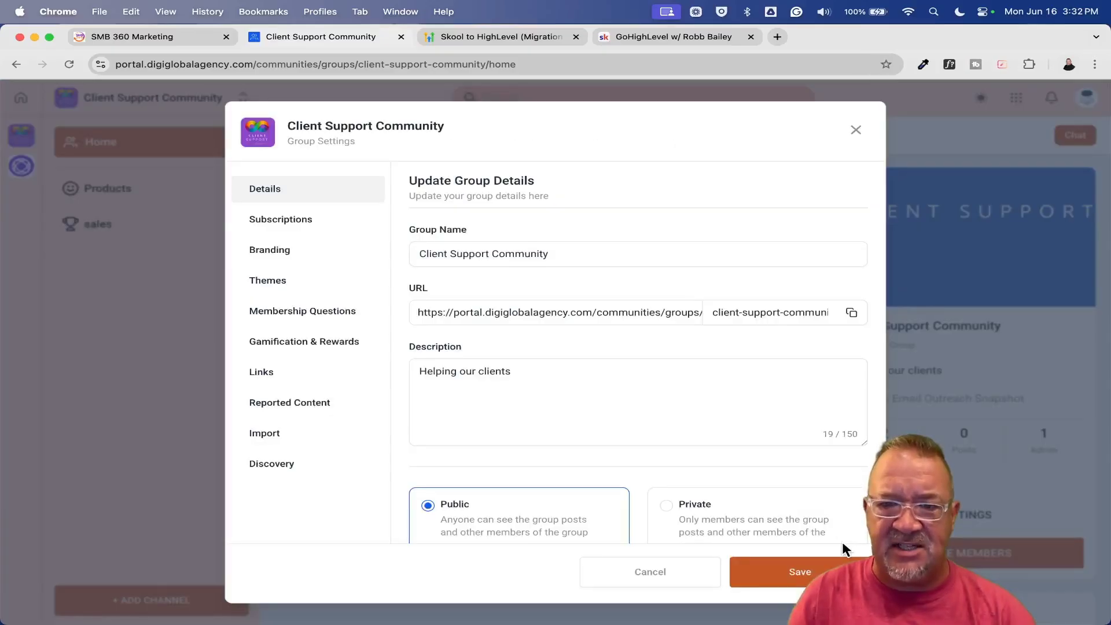
click(682, 577)
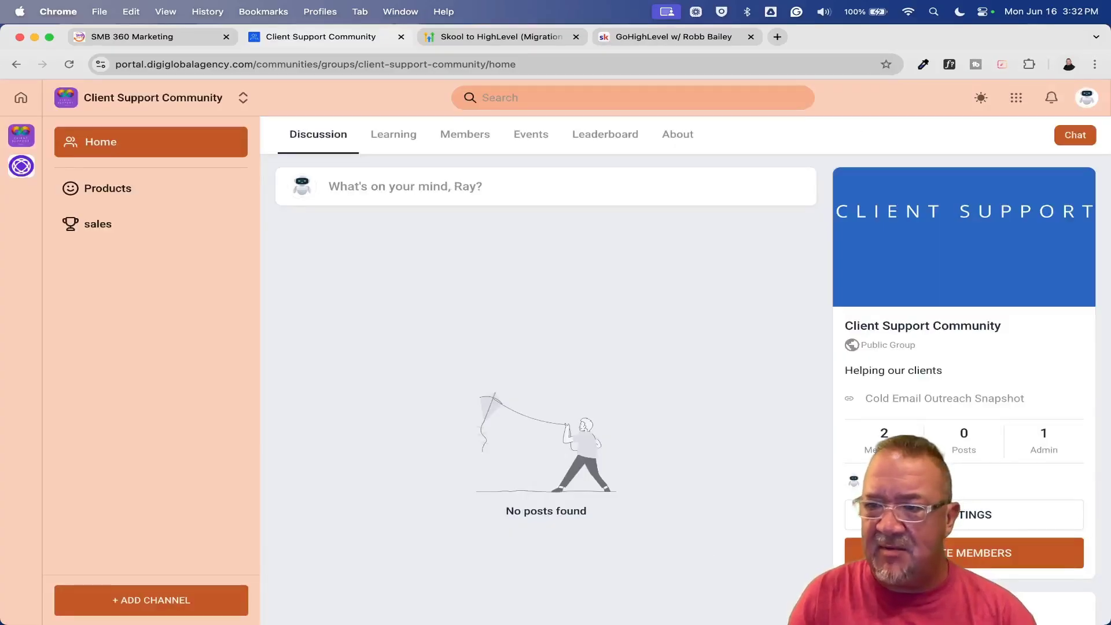
click(962, 520)
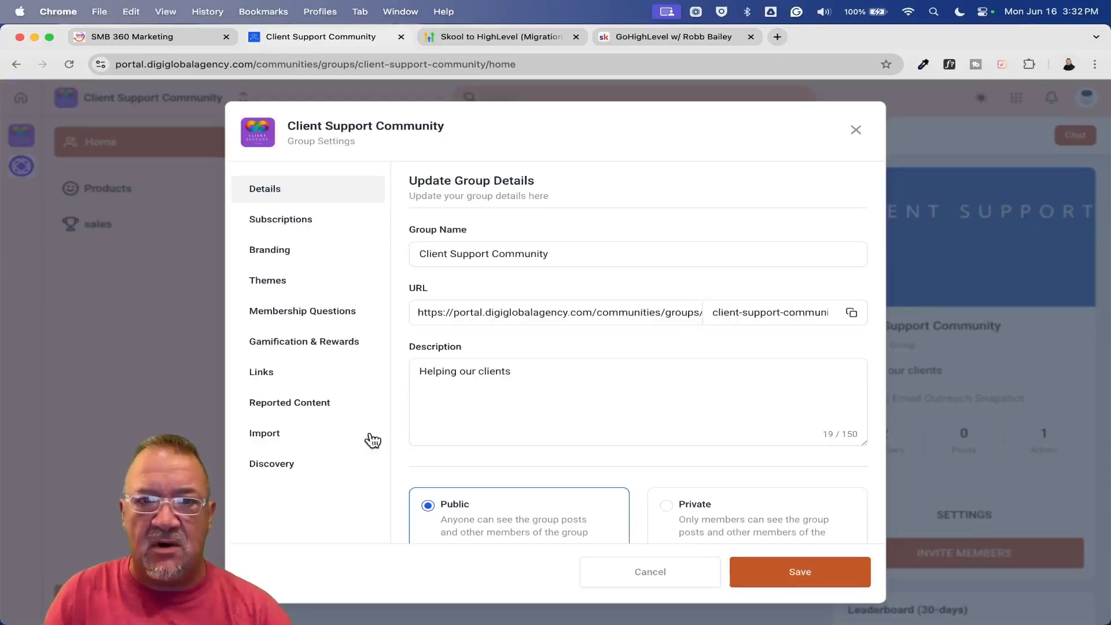
Try the Royal Velvet, Lush Meadow and Default community themes on the Client Support Community.
click(295, 288)
click(724, 366)
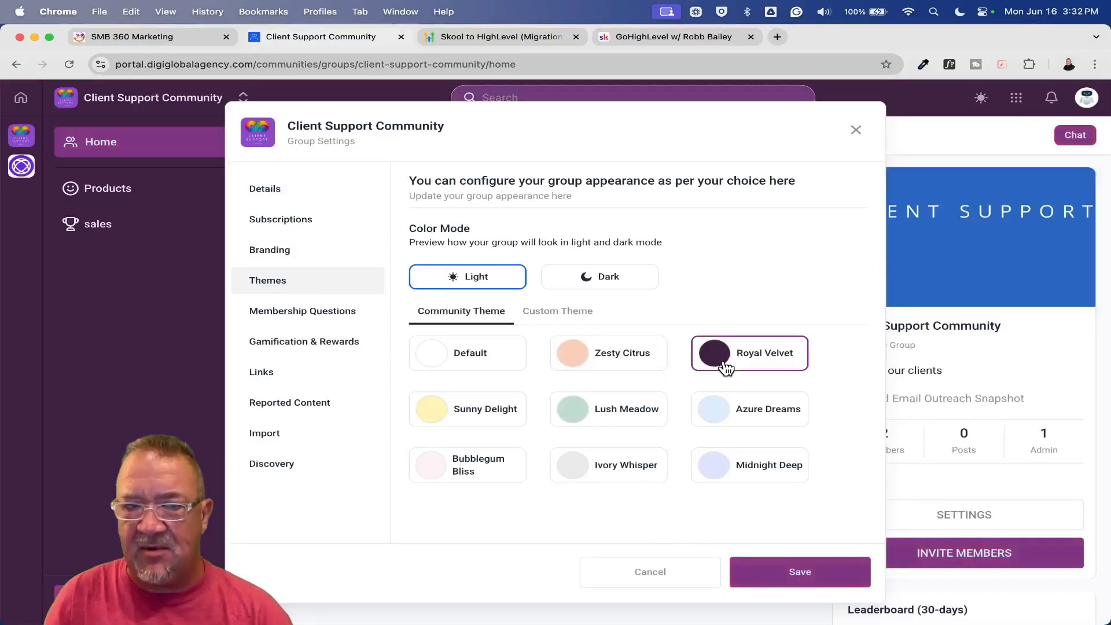
click(615, 420)
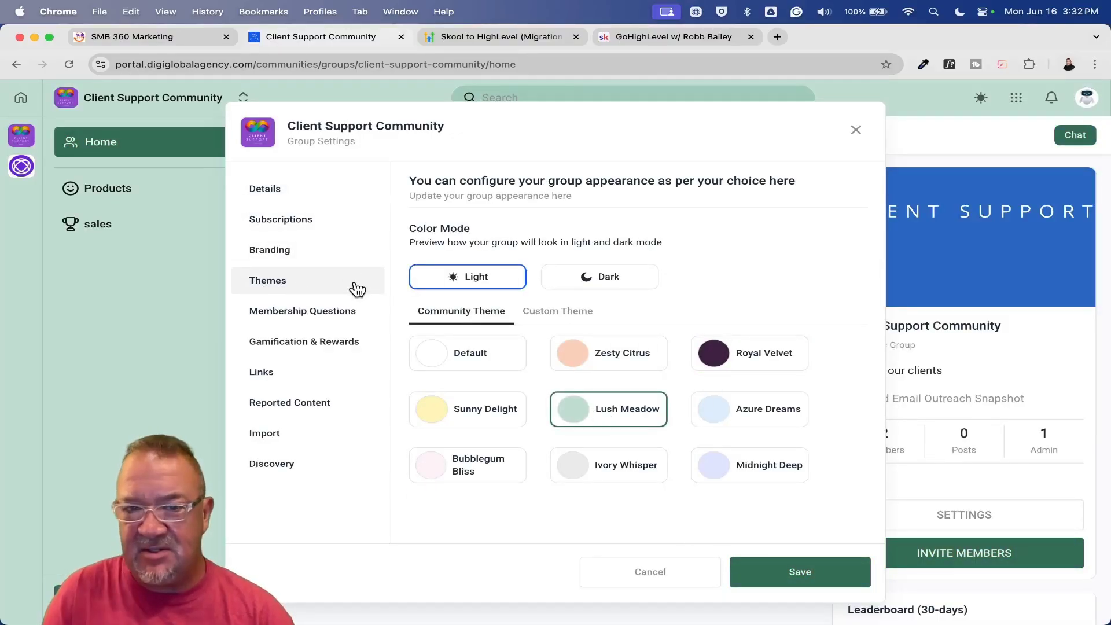
click(446, 362)
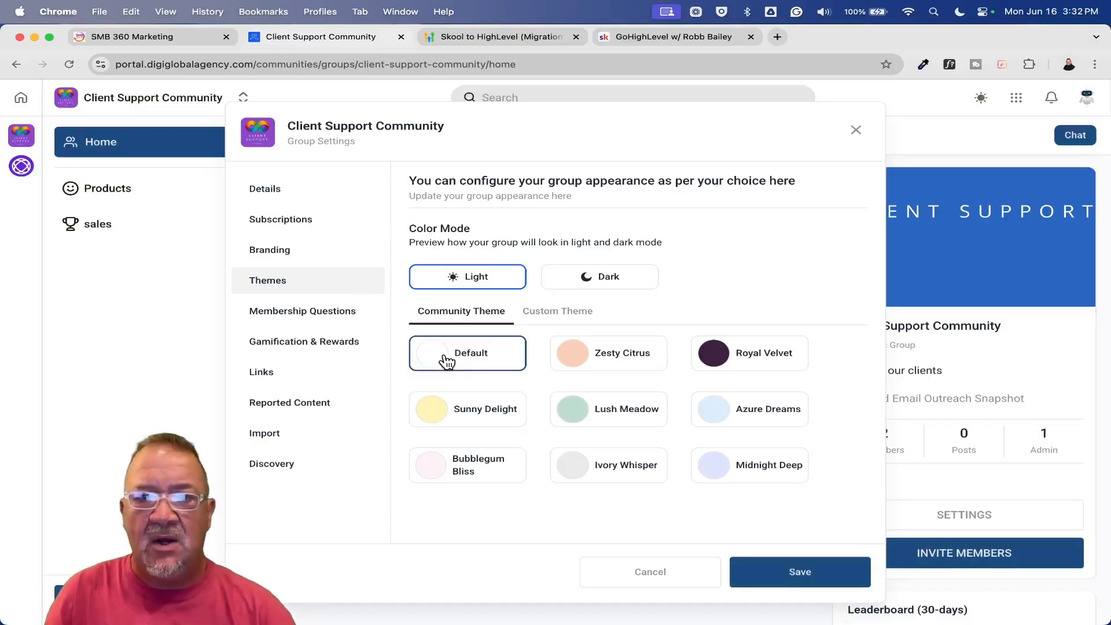
click(269, 440)
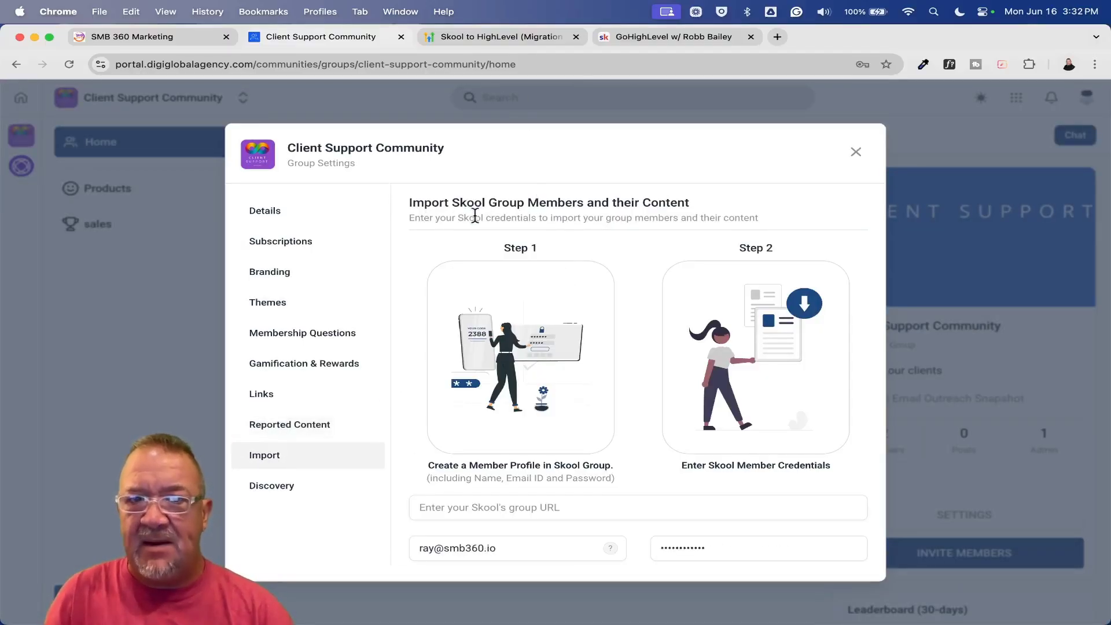
scroll(659, 475, down, 1)
scroll(659, 474, down, 2)
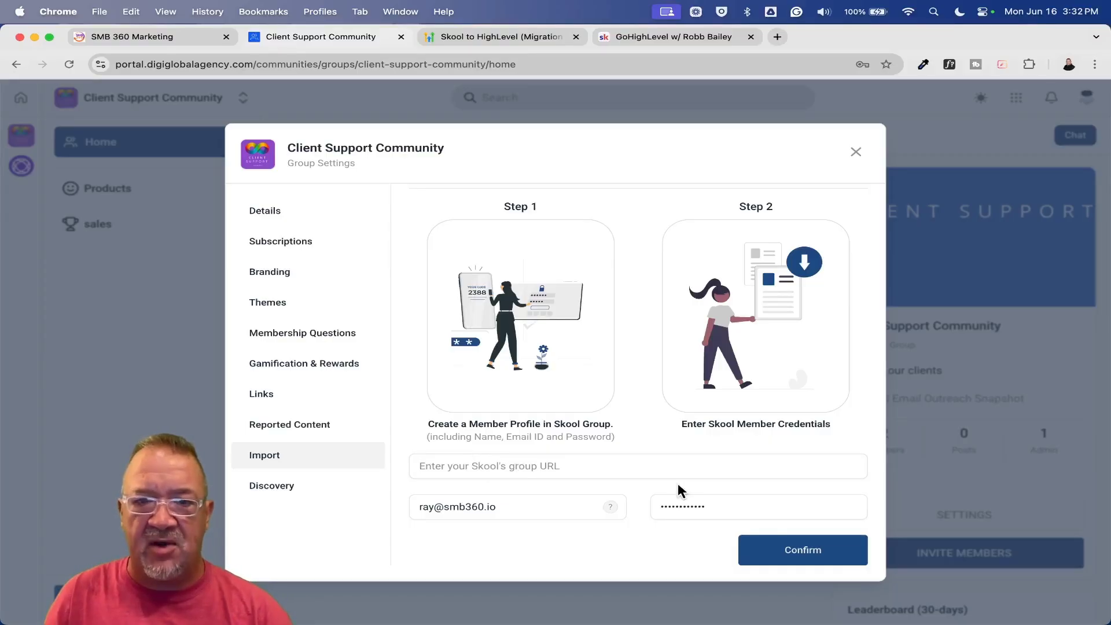
click(672, 38)
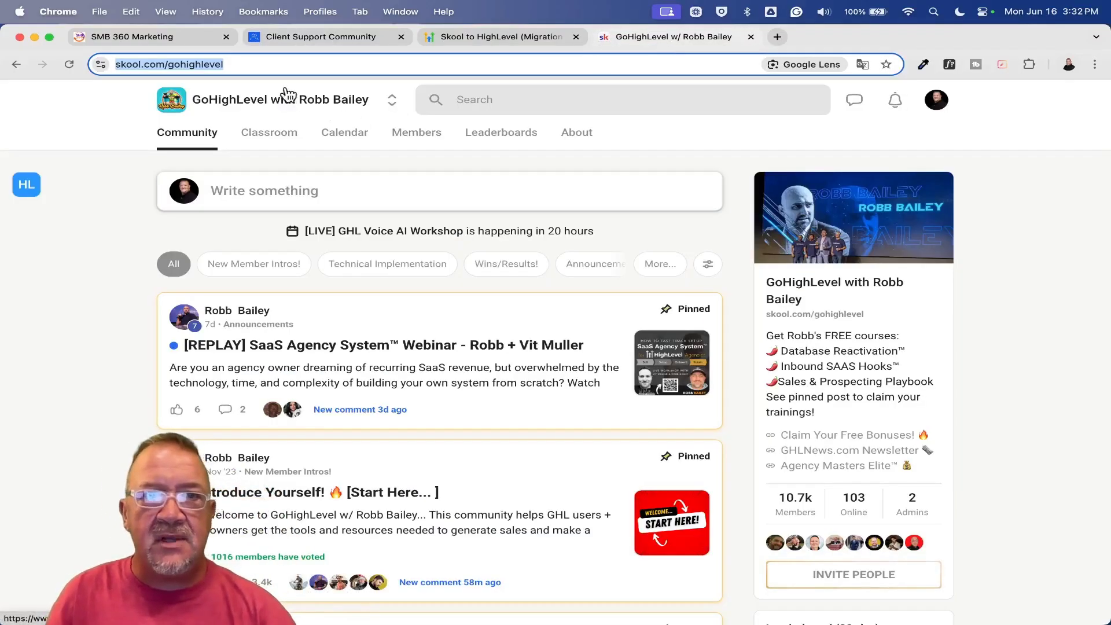
click(265, 68)
drag(296, 65, 127, 63)
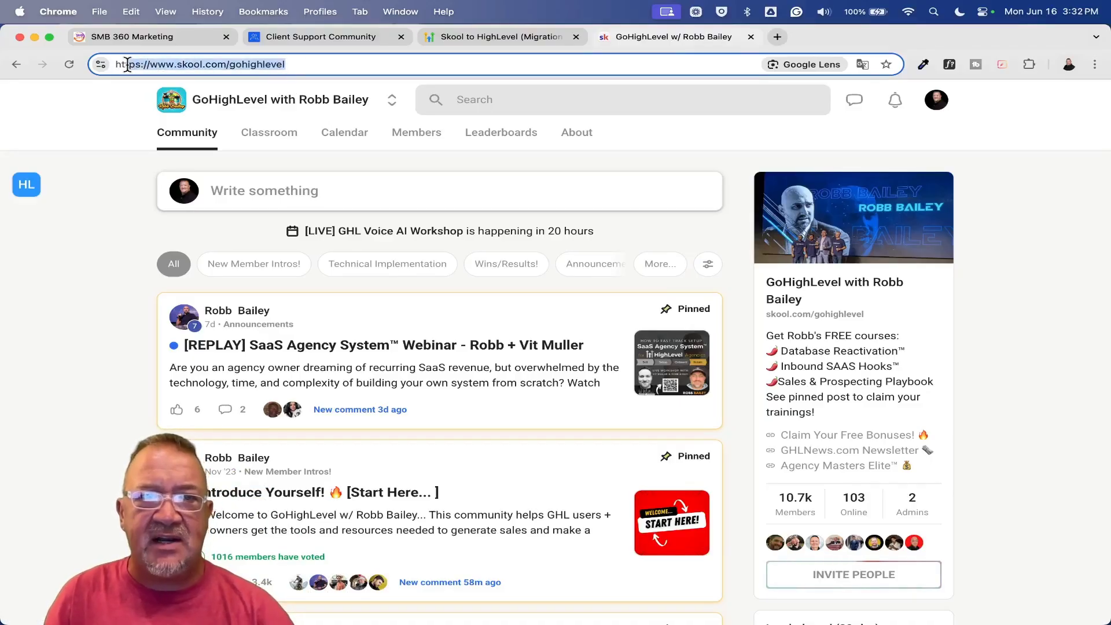
key(super+x)
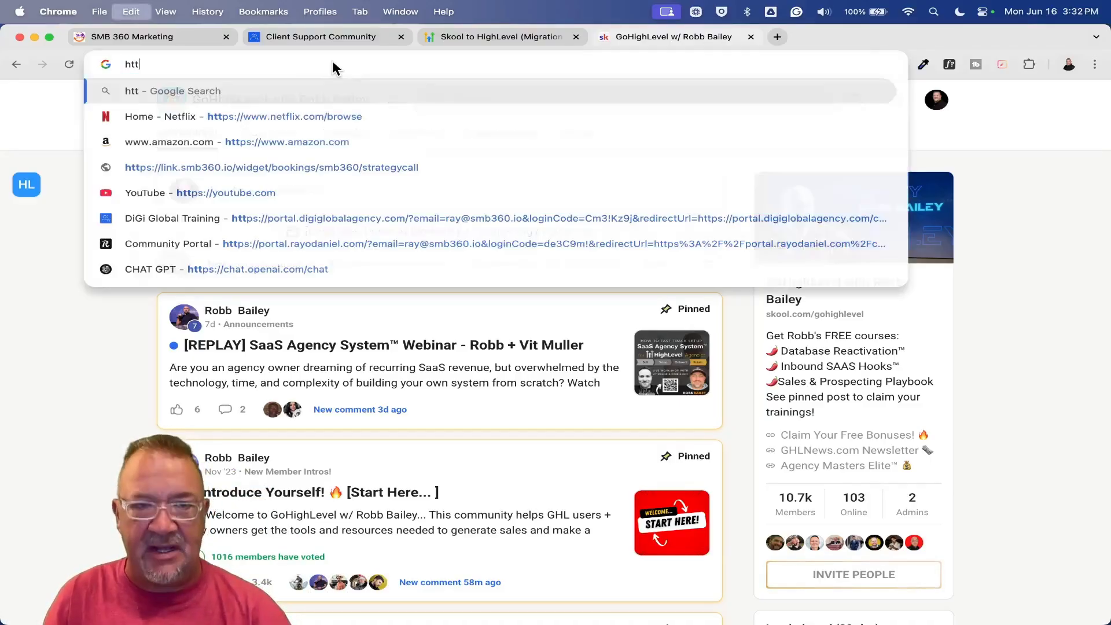
key(Escape)
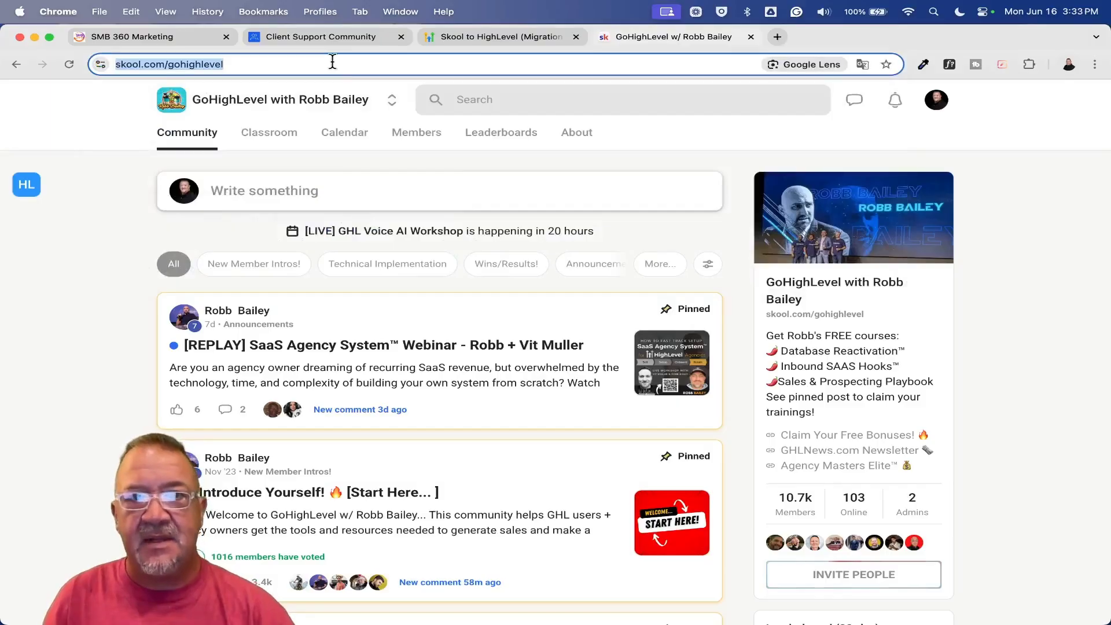
click(333, 46)
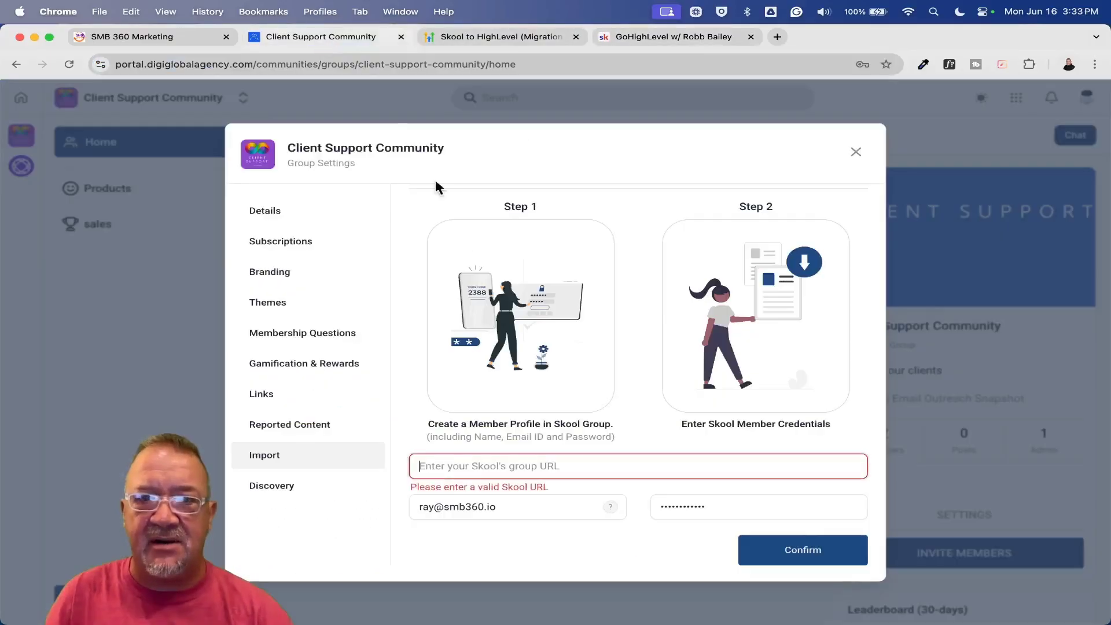
key(super+v)
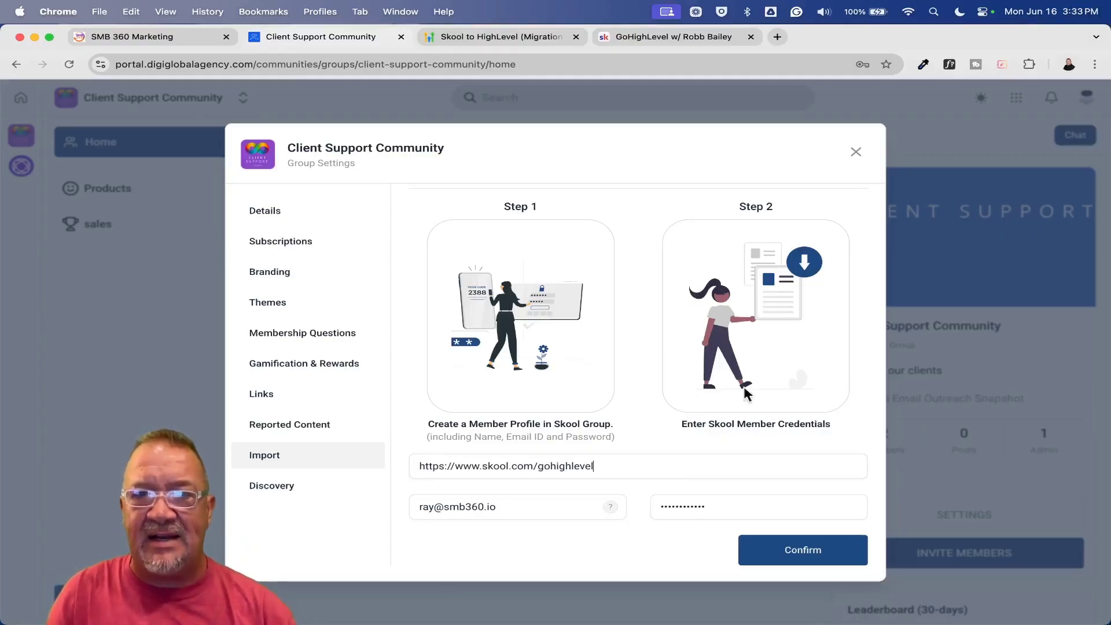
click(857, 154)
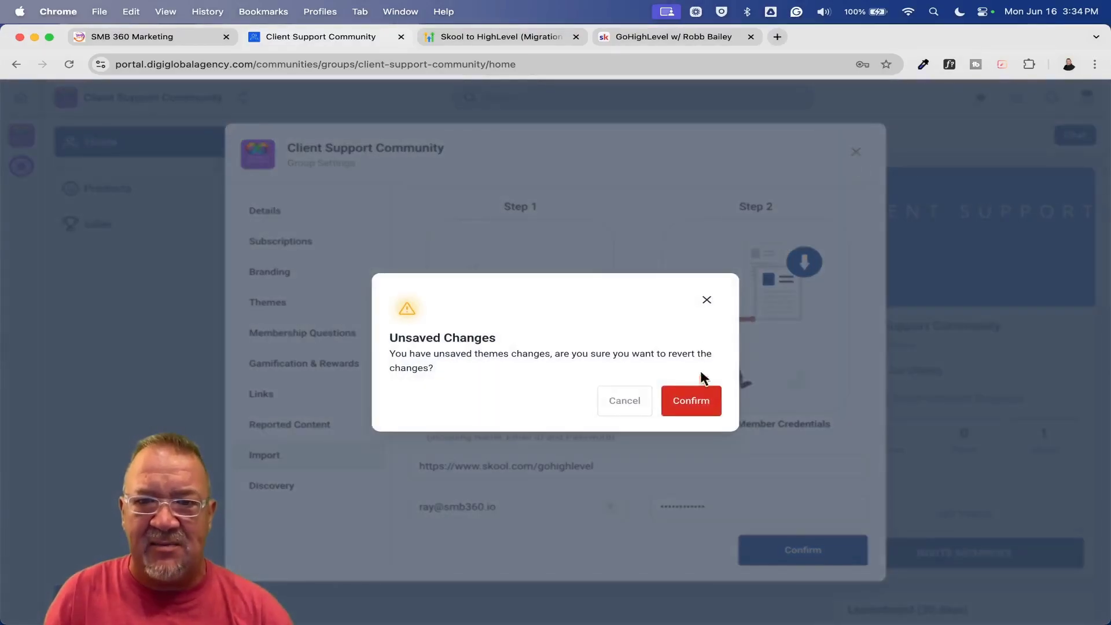
click(706, 408)
Try the Discovery option in the Client Support Community settings, turning it on and back off, and close the settings.
click(941, 521)
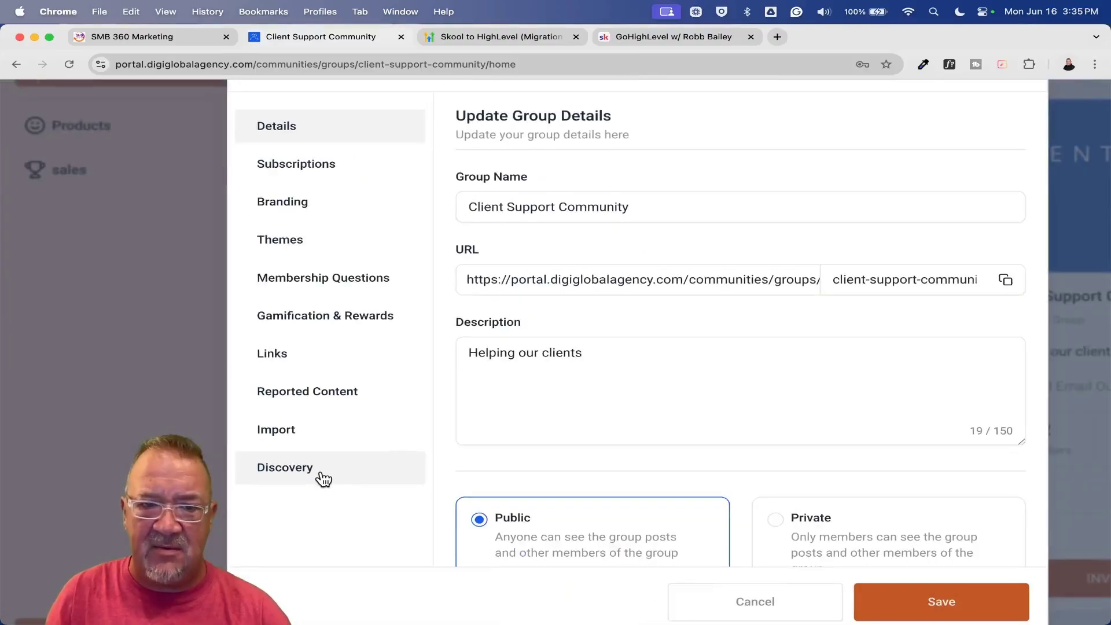
click(324, 478)
click(544, 143)
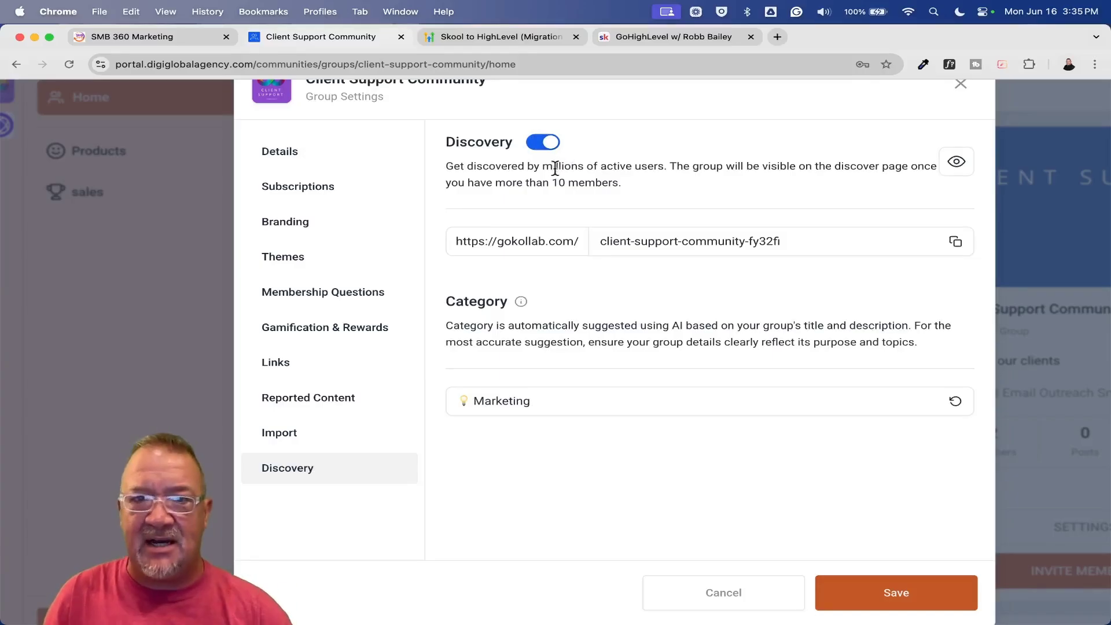
click(544, 143)
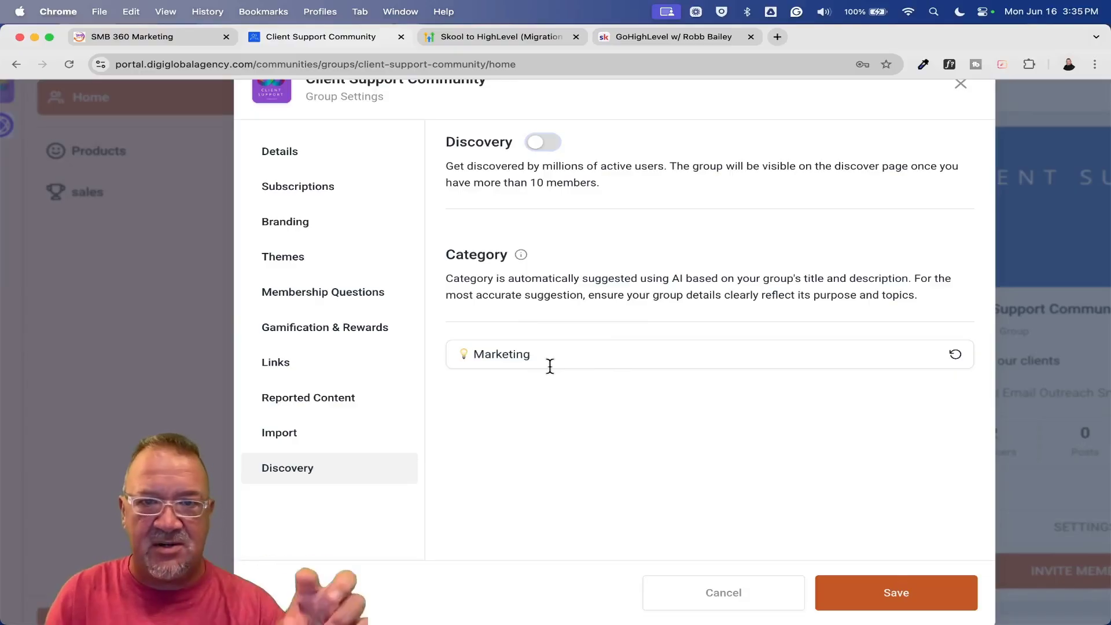
click(890, 593)
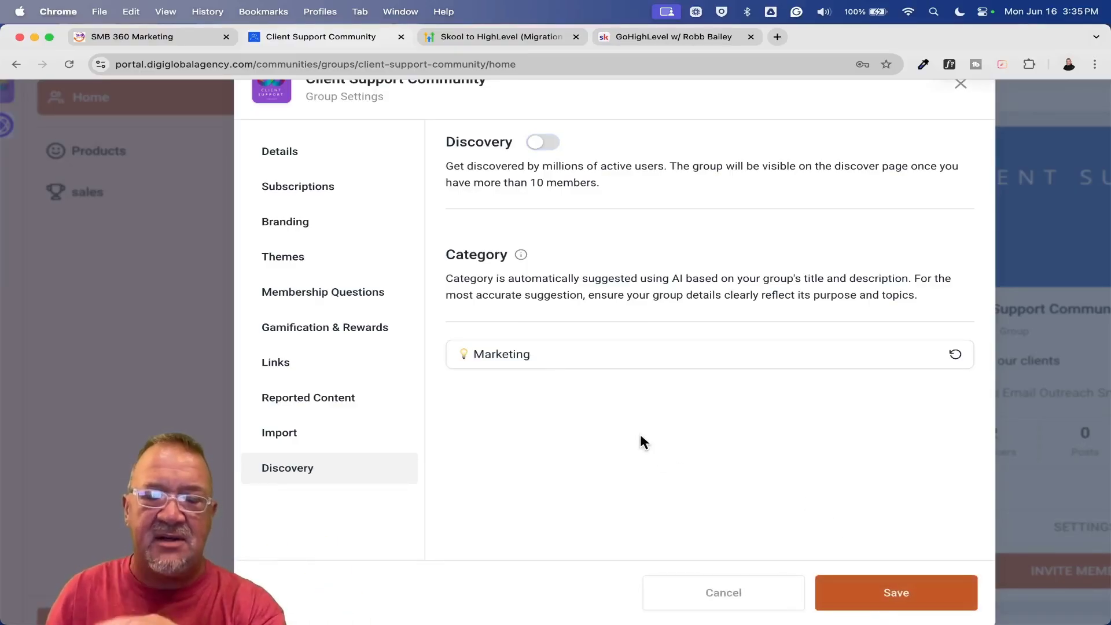
click(710, 596)
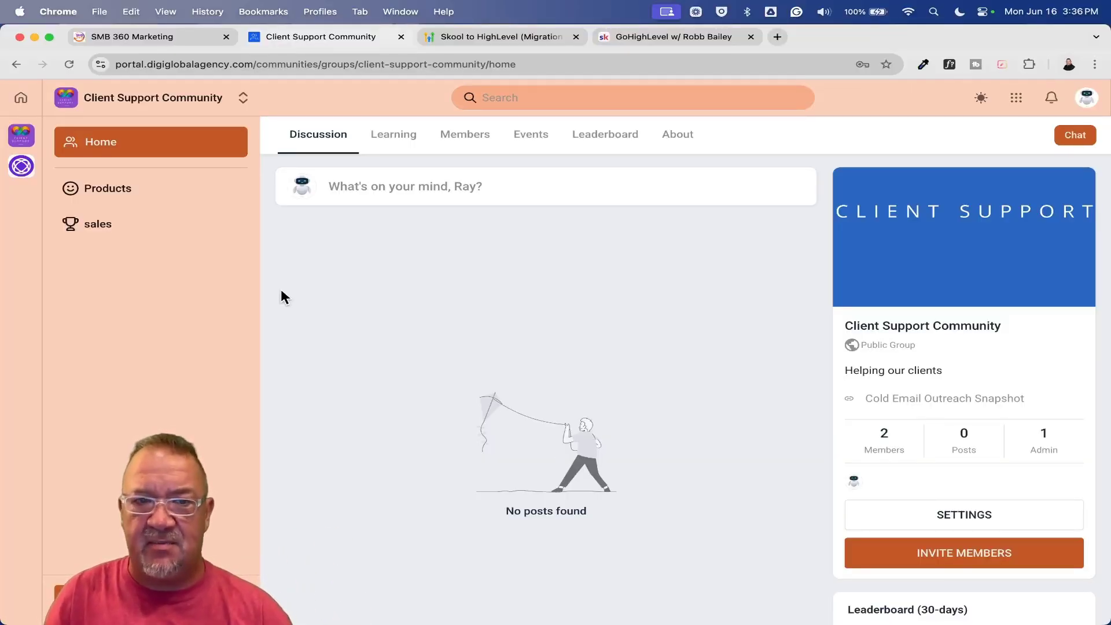
Switch to the SMB 360 Marketing workflow, back out of the Course Grant Offer action, and search the available actions for "comm".
click(132, 39)
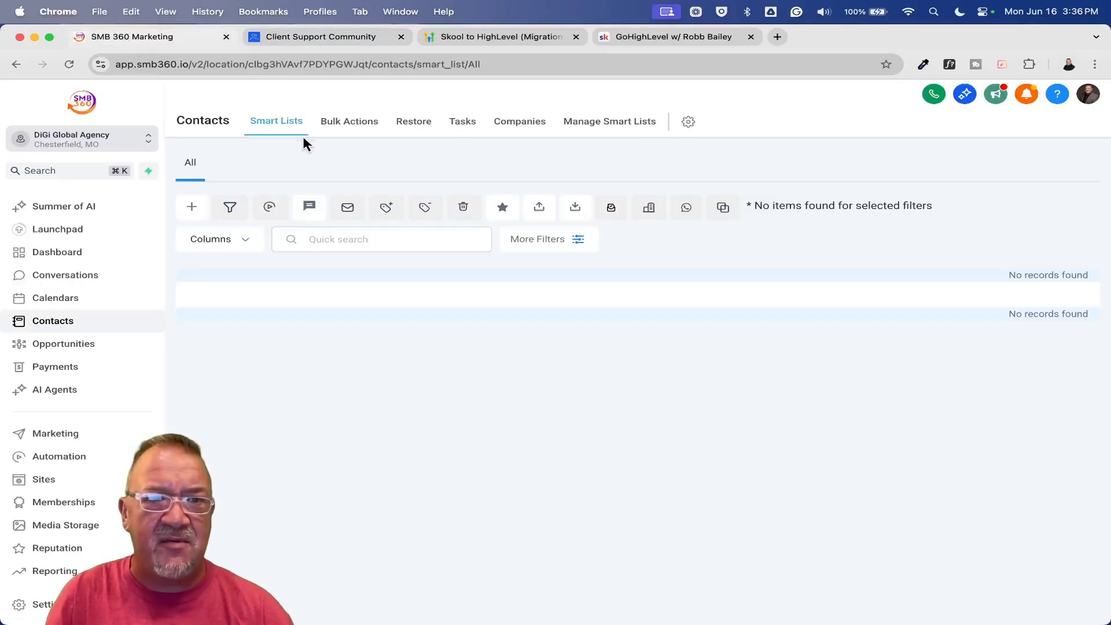
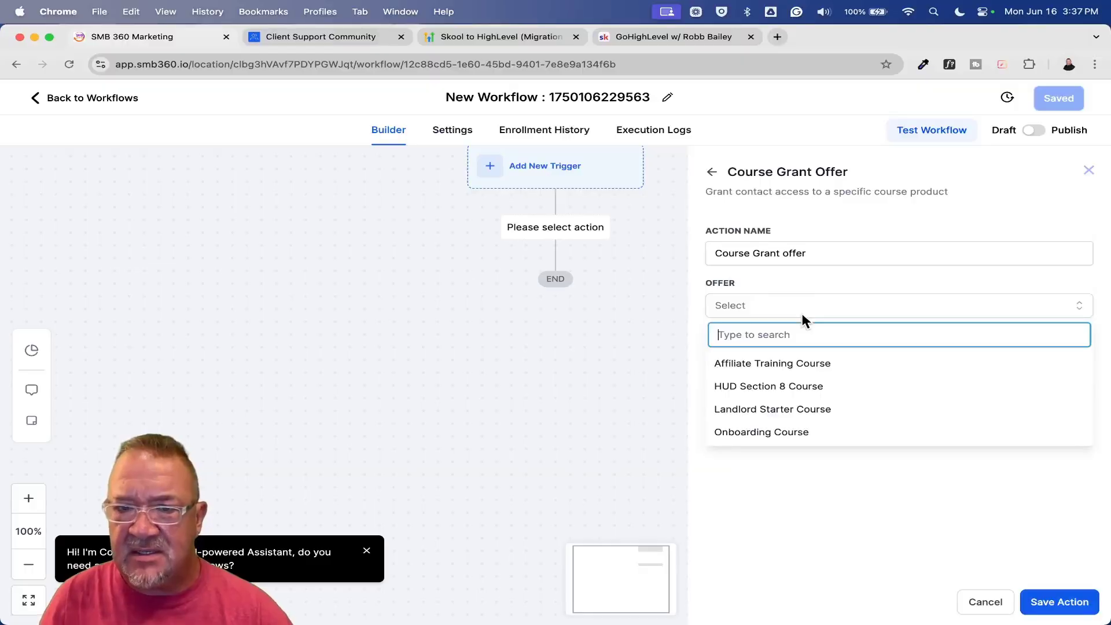
click(839, 486)
click(712, 172)
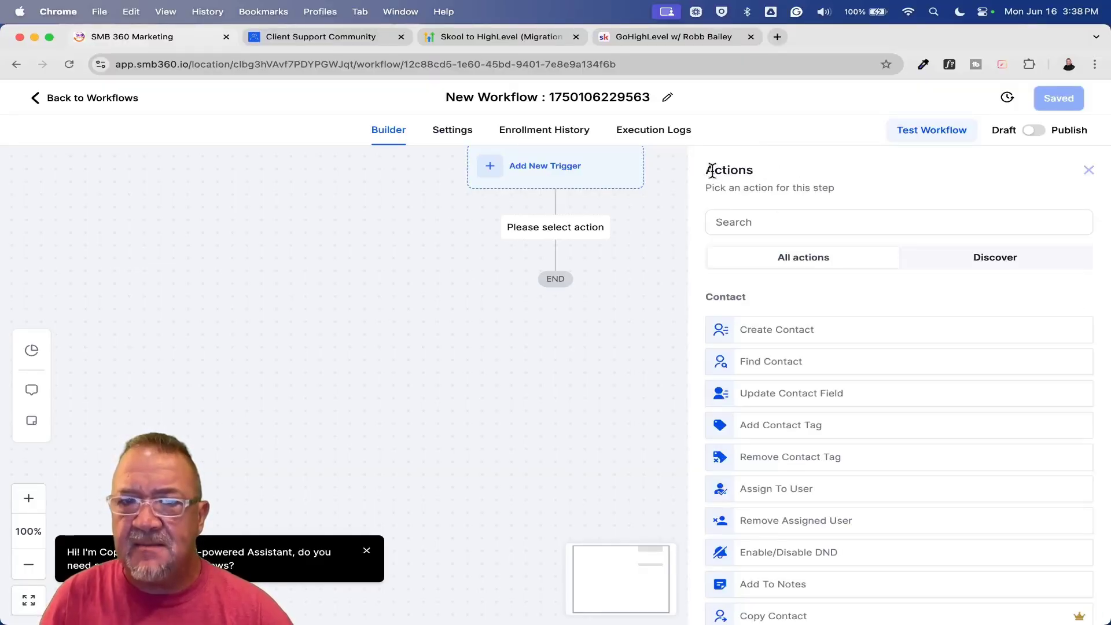
click(777, 225)
text(comm)
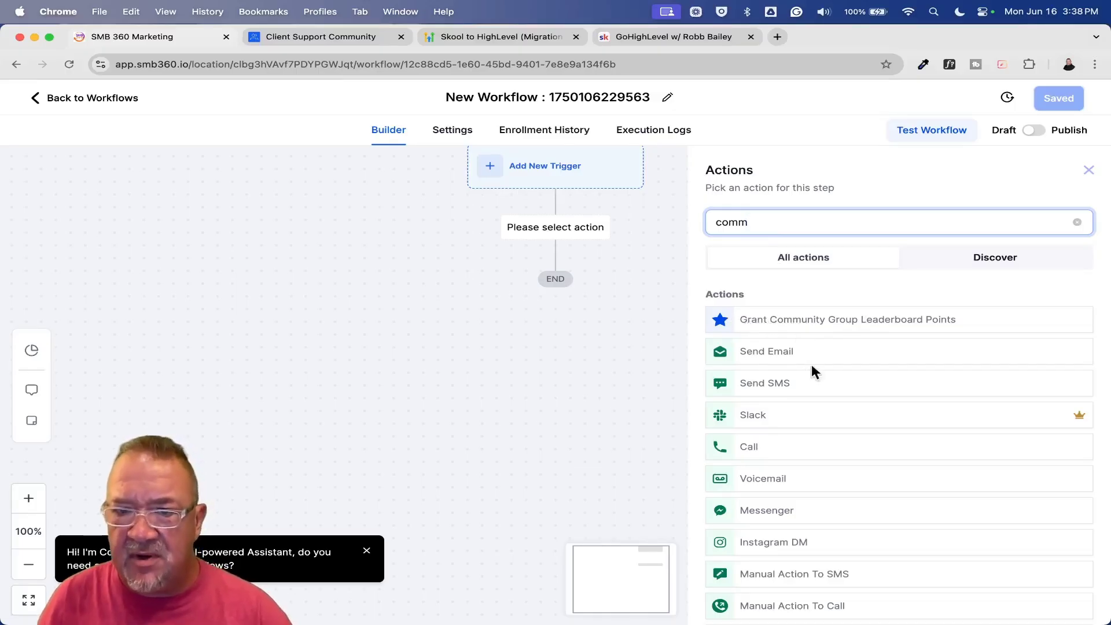
scroll(813, 371, down, 5)
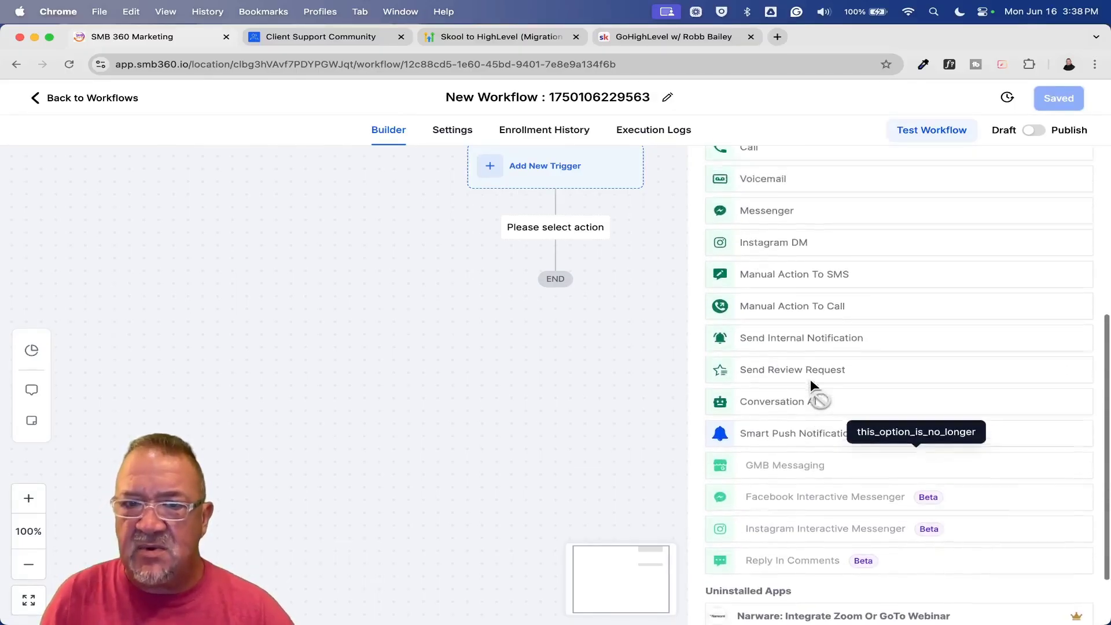
scroll(811, 383, up, 5)
Search the workflow actions for "gran" and add a Grant Group Access action for the Client Support Community group.
key(BackSpace)
key(BackSpace)
key(BackSpace)
key(BackSpace)
text(gran)
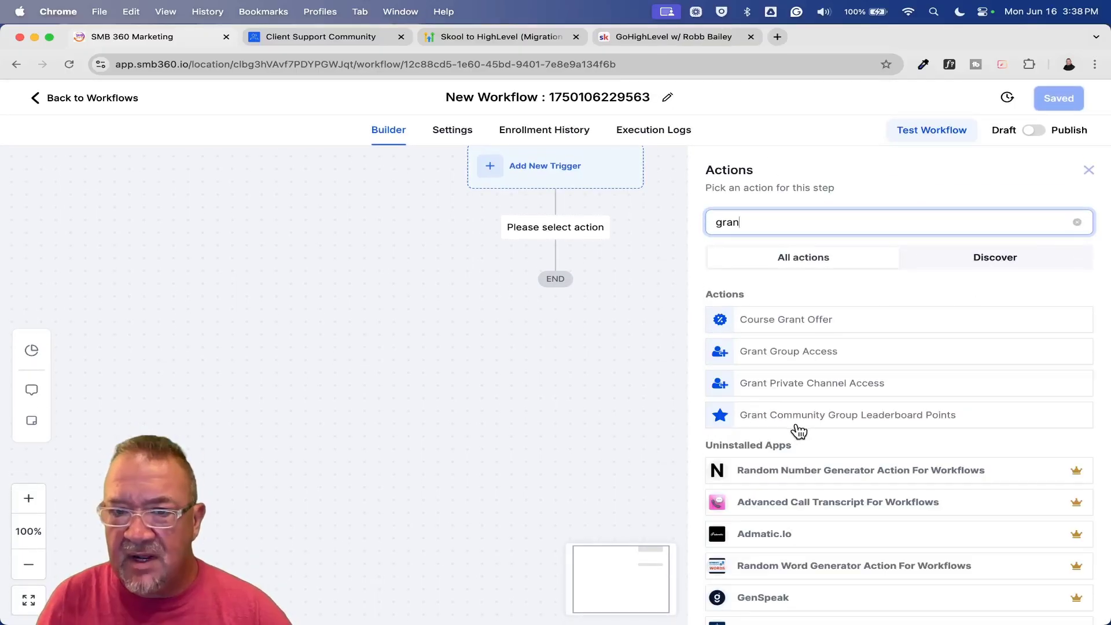
click(751, 356)
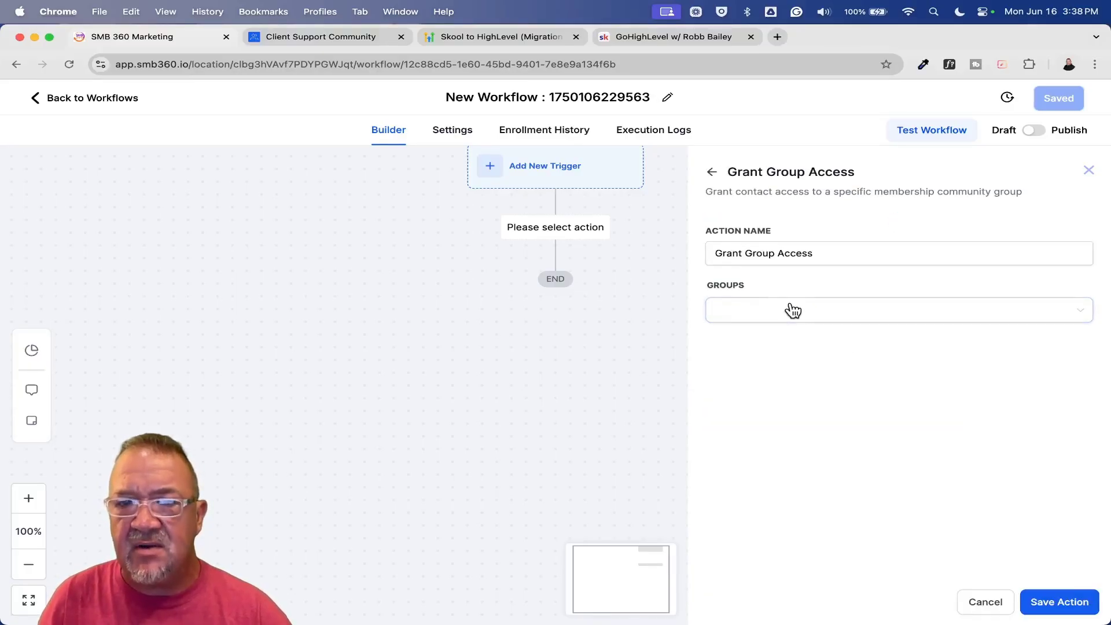
click(793, 311)
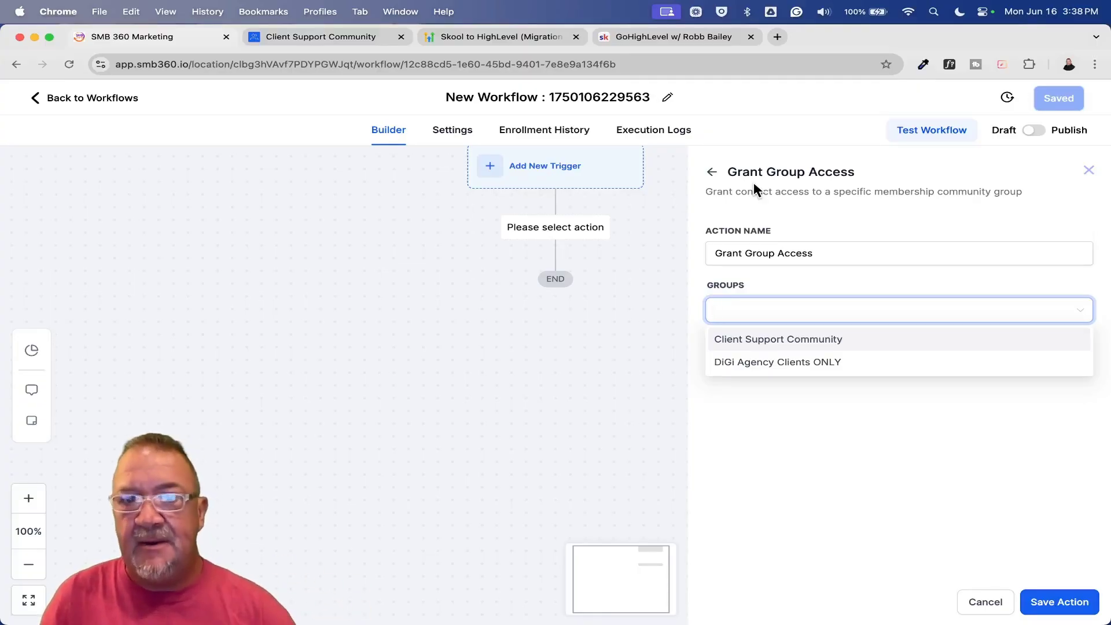
click(752, 341)
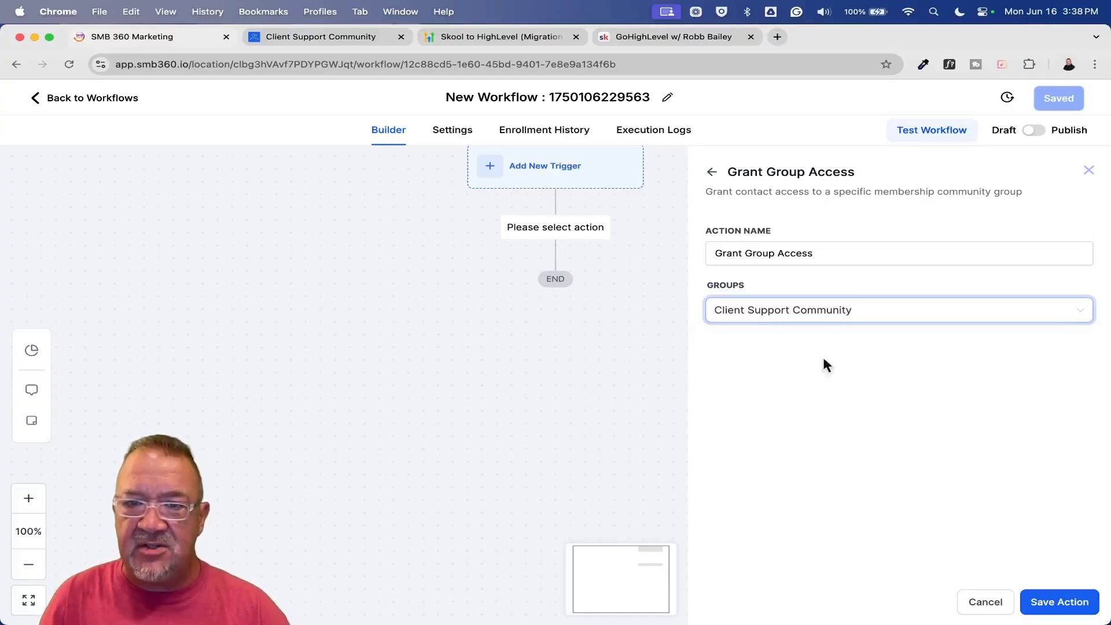
click(1051, 604)
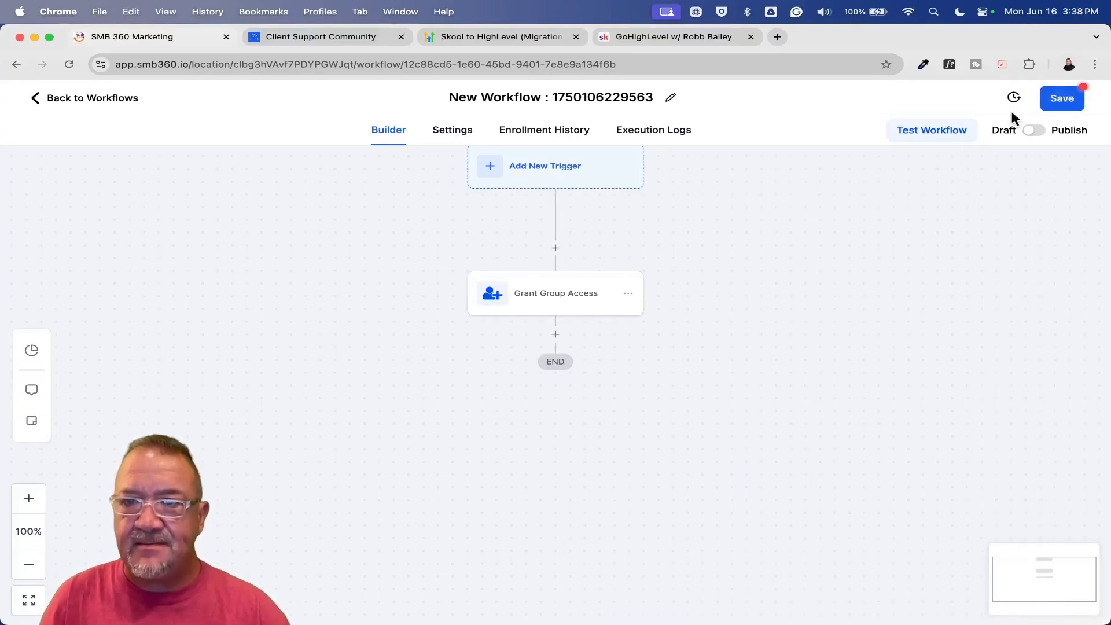
Save the new workflow and return to the workflow list.
click(1062, 100)
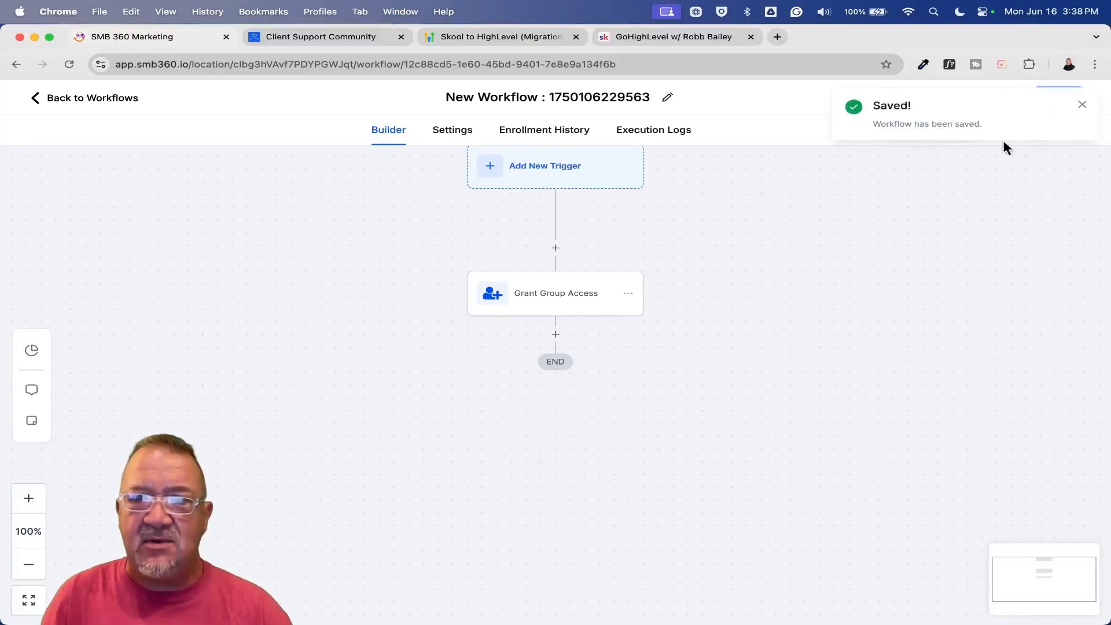
click(1081, 105)
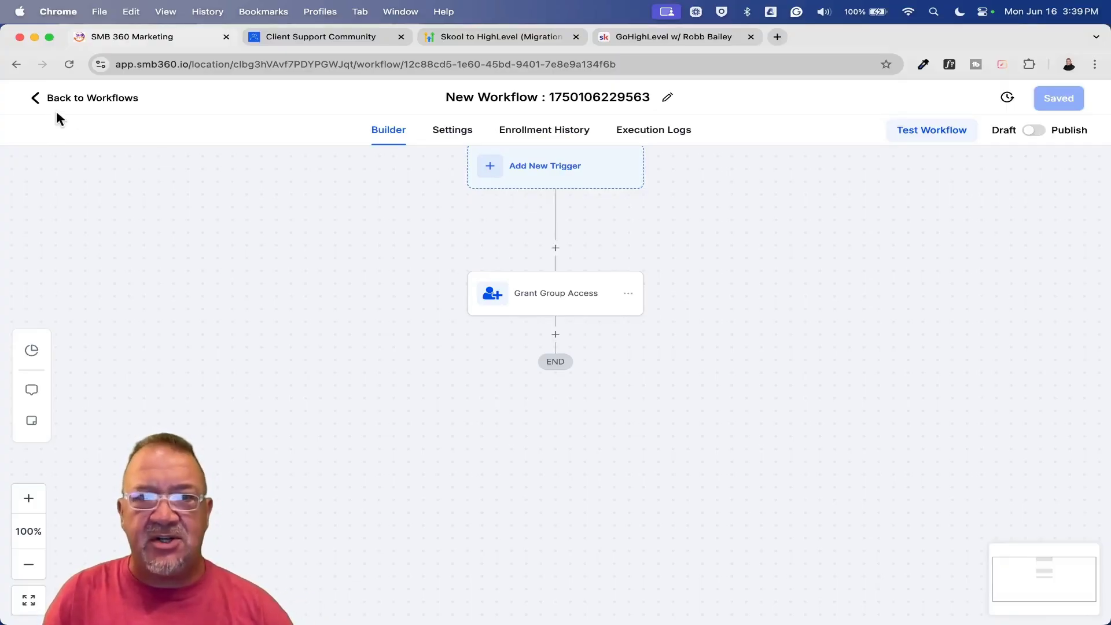
click(63, 95)
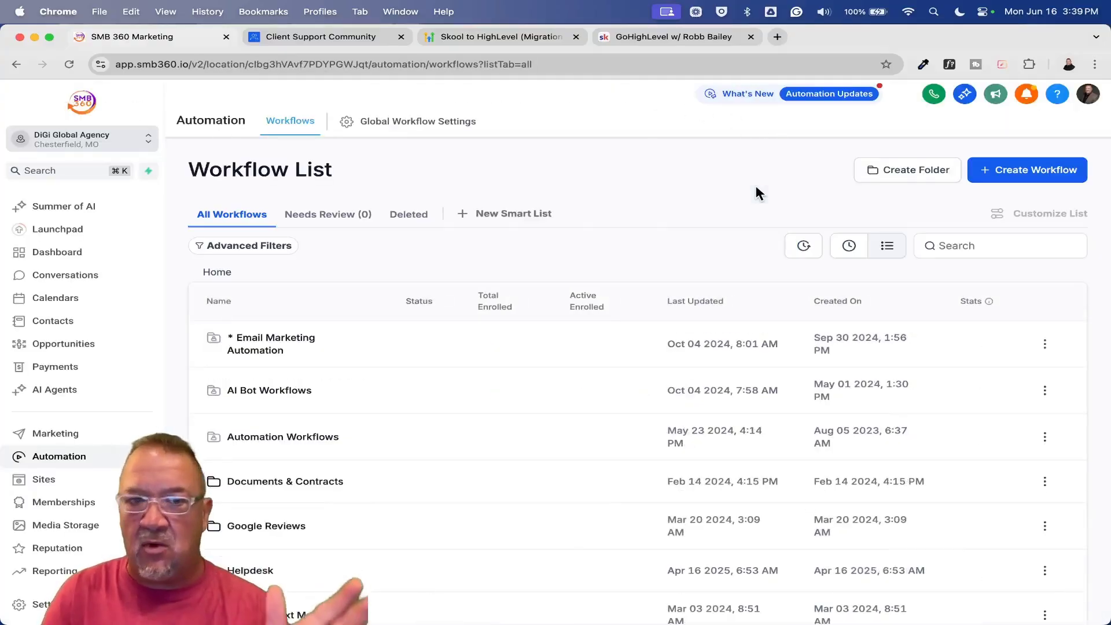
Filter the contacts to those whose tag is "digi affiliate" and close the filter settings.
click(55, 321)
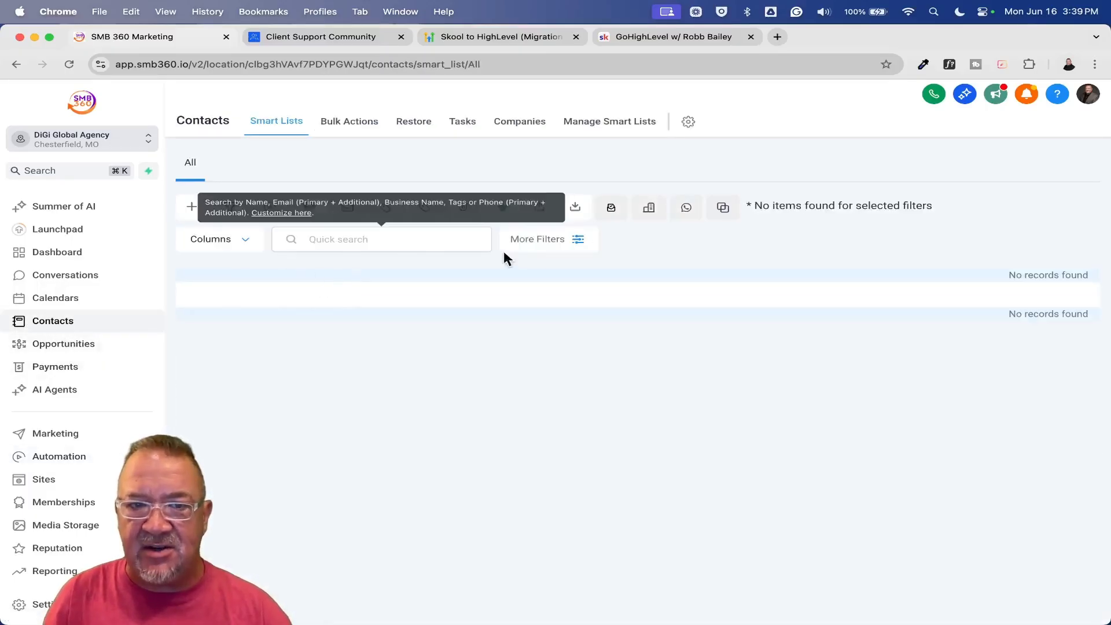
click(544, 240)
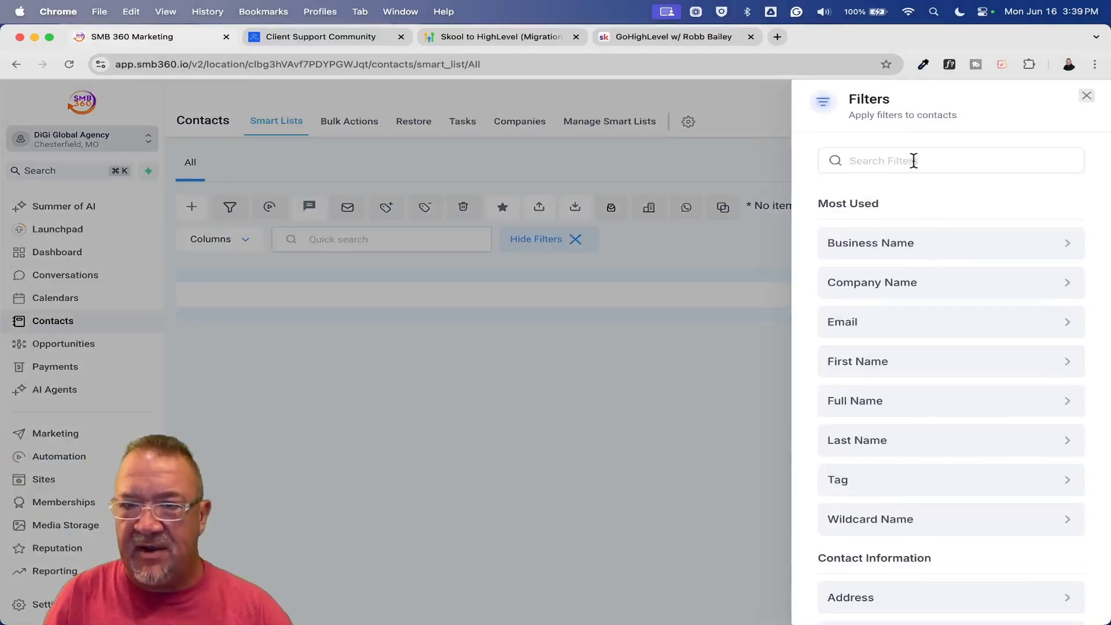
click(948, 479)
click(882, 252)
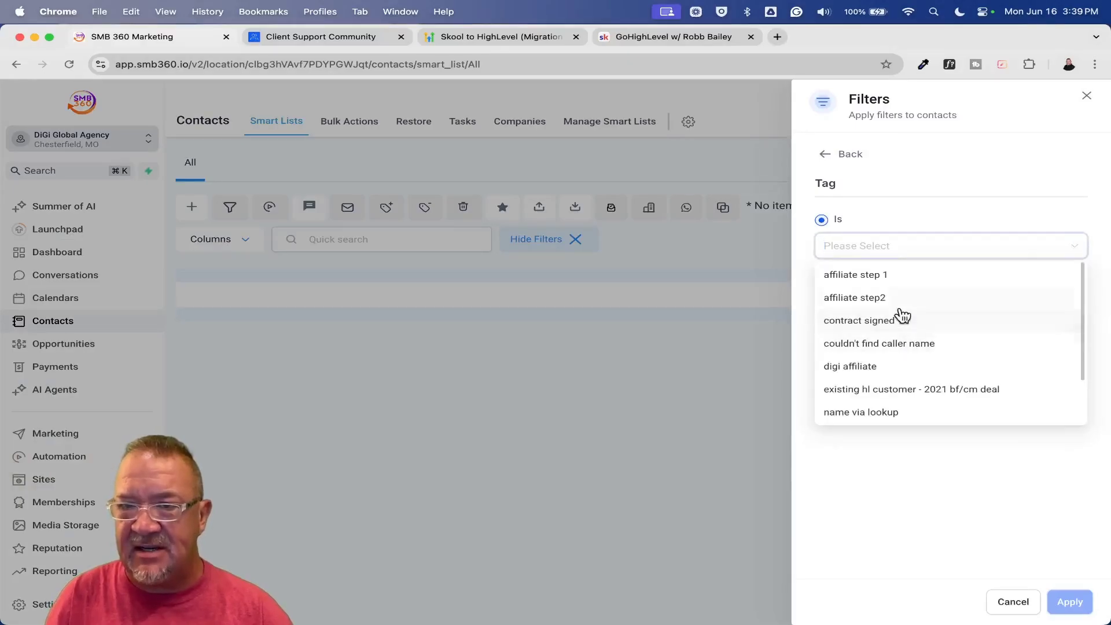
click(901, 369)
click(1070, 602)
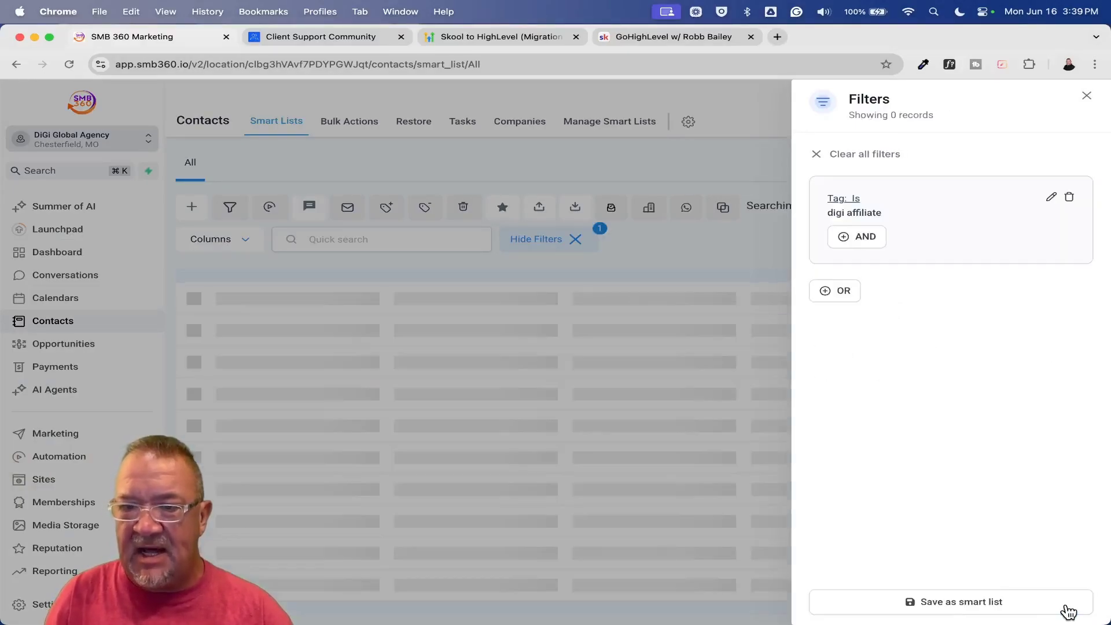
click(1086, 96)
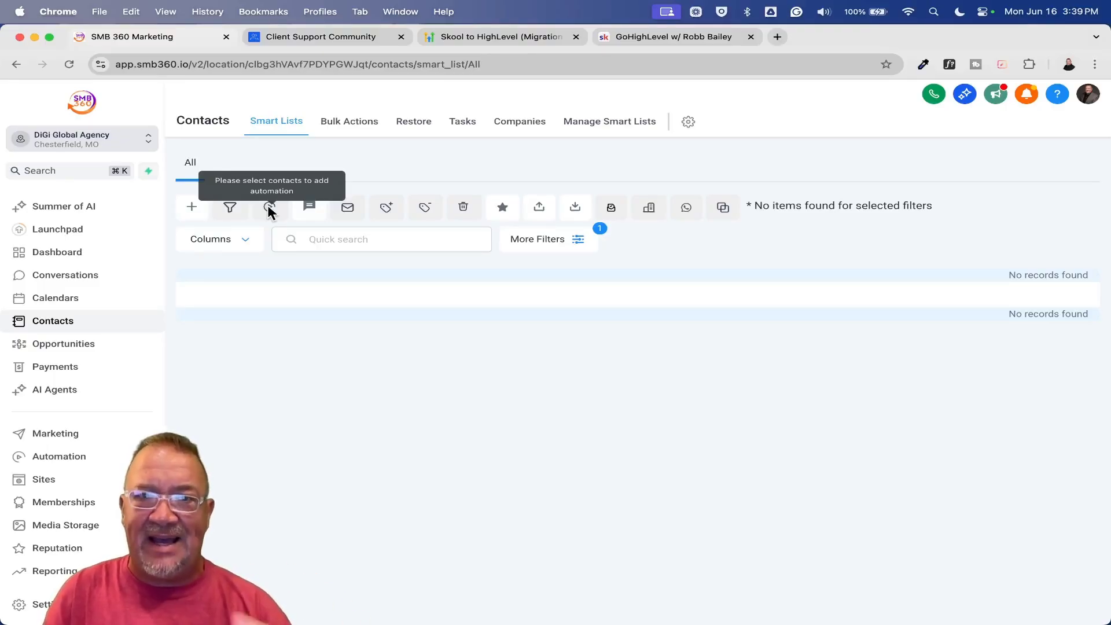
Switch to the Client Support Community, view the listed member's profile, and return to the group's member list.
click(337, 38)
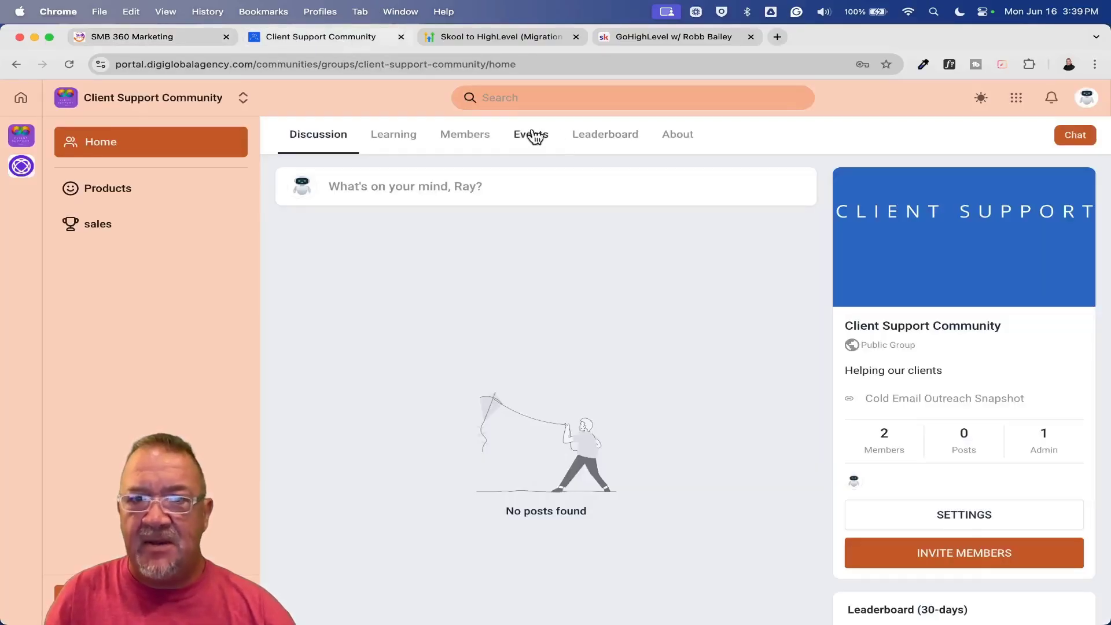
click(470, 135)
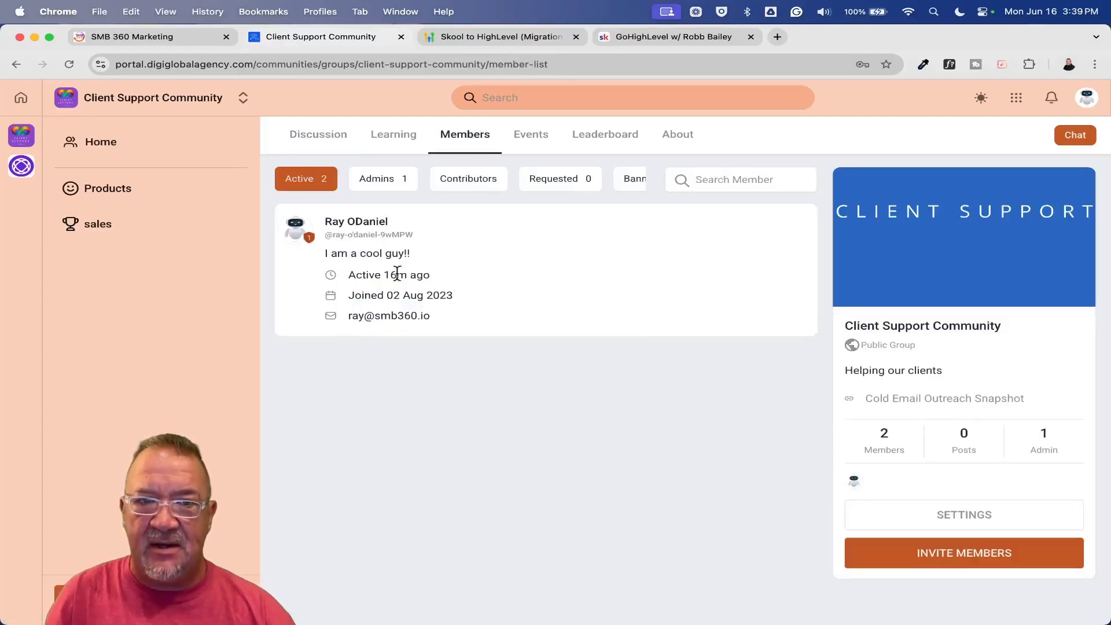
click(381, 225)
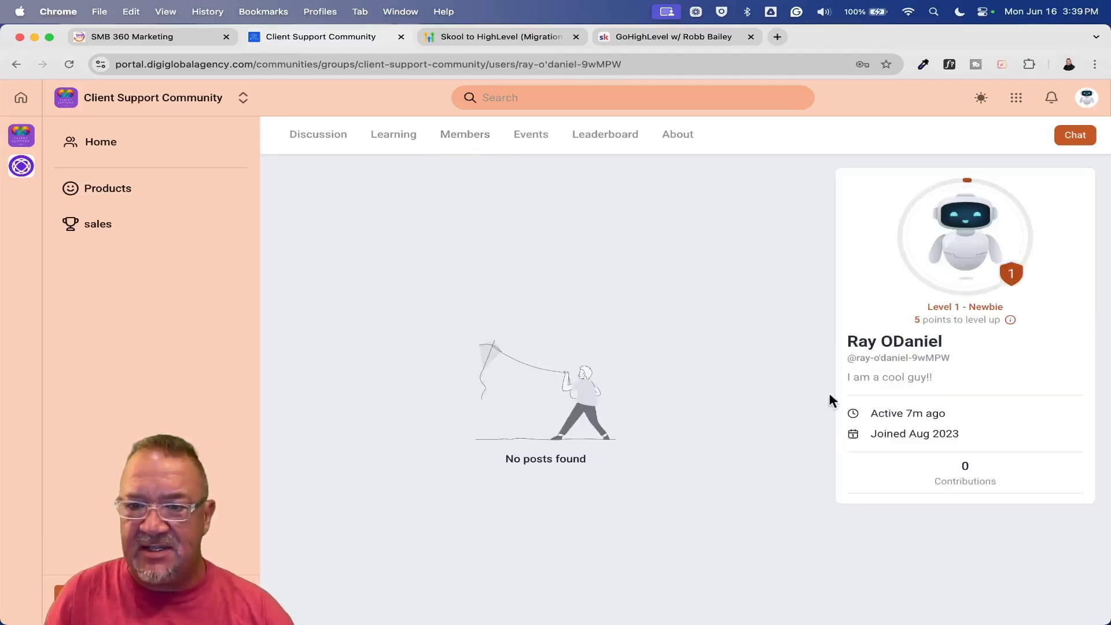
click(474, 142)
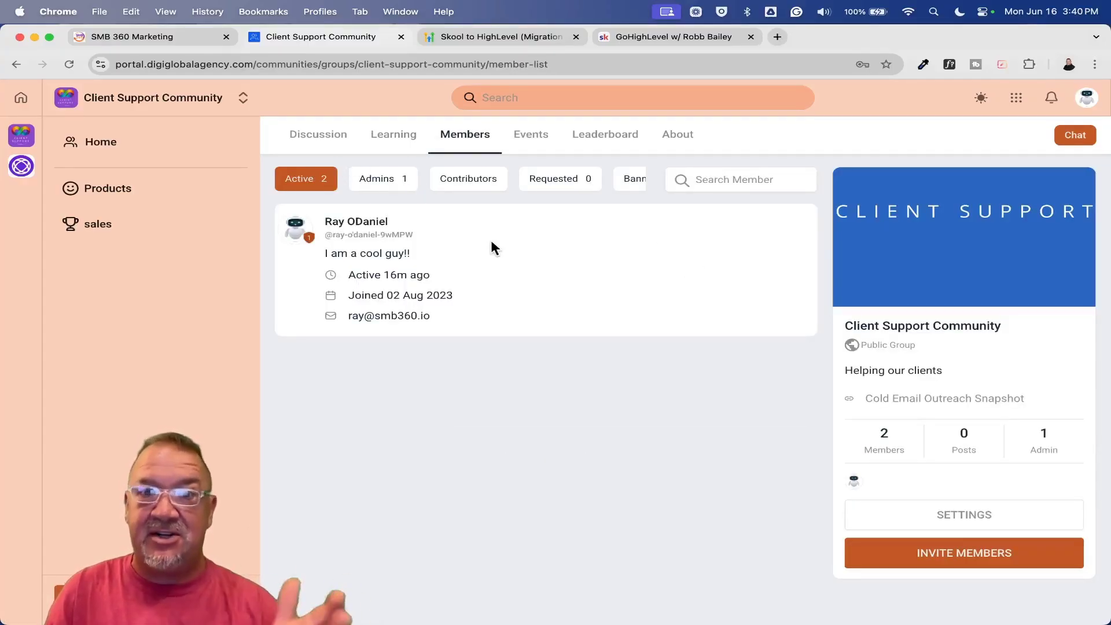
Review the Skool member and content import options in the Client Support Community group settings, and close the settings.
click(479, 36)
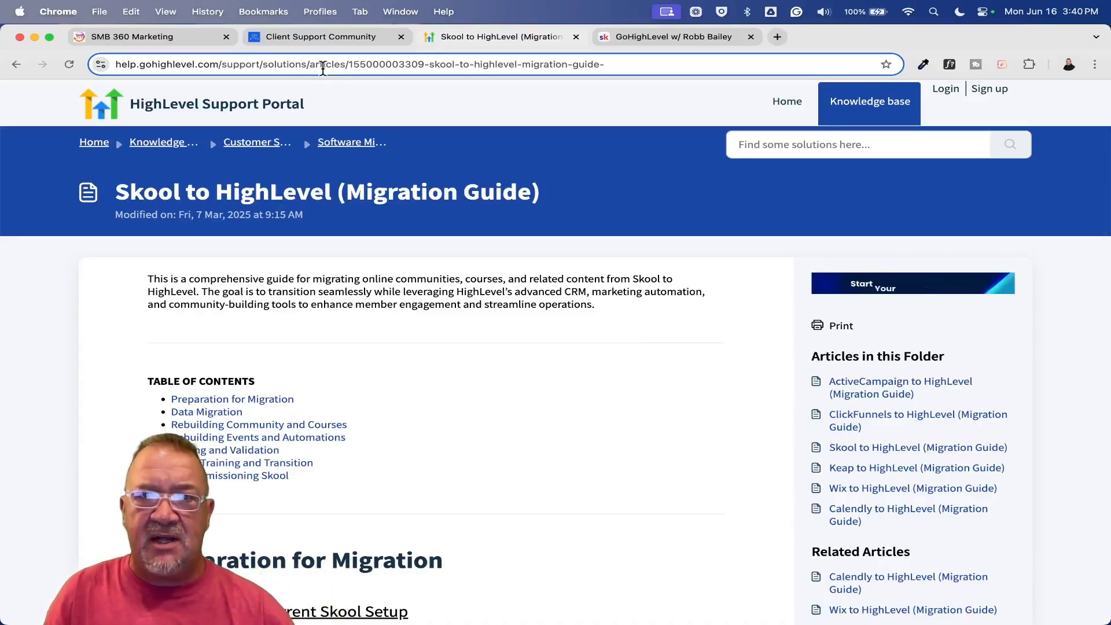
click(283, 35)
click(963, 524)
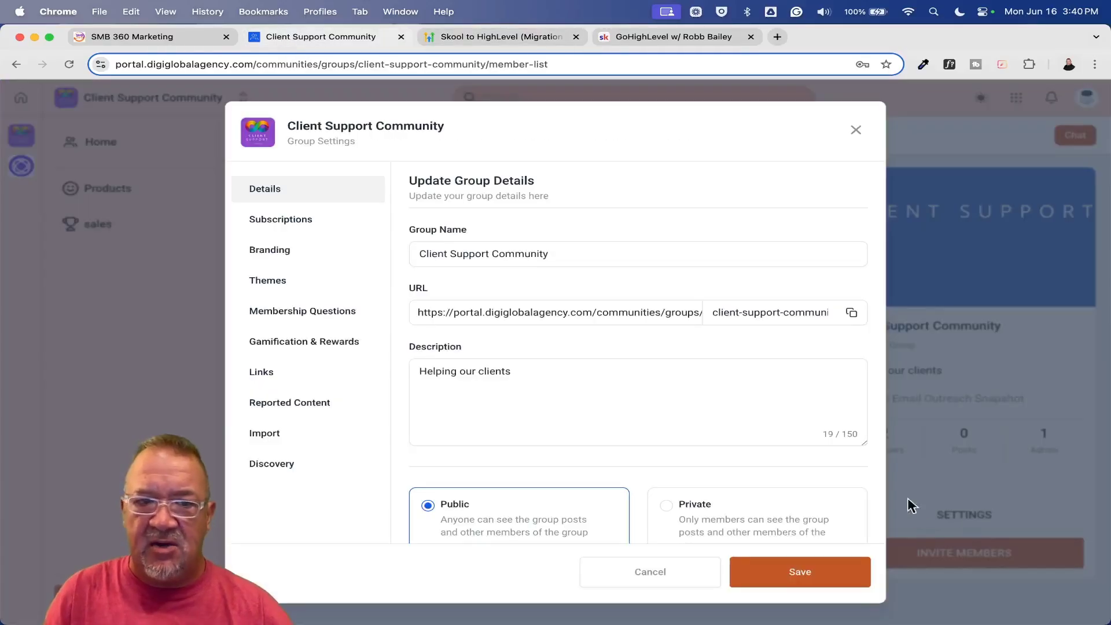
click(324, 434)
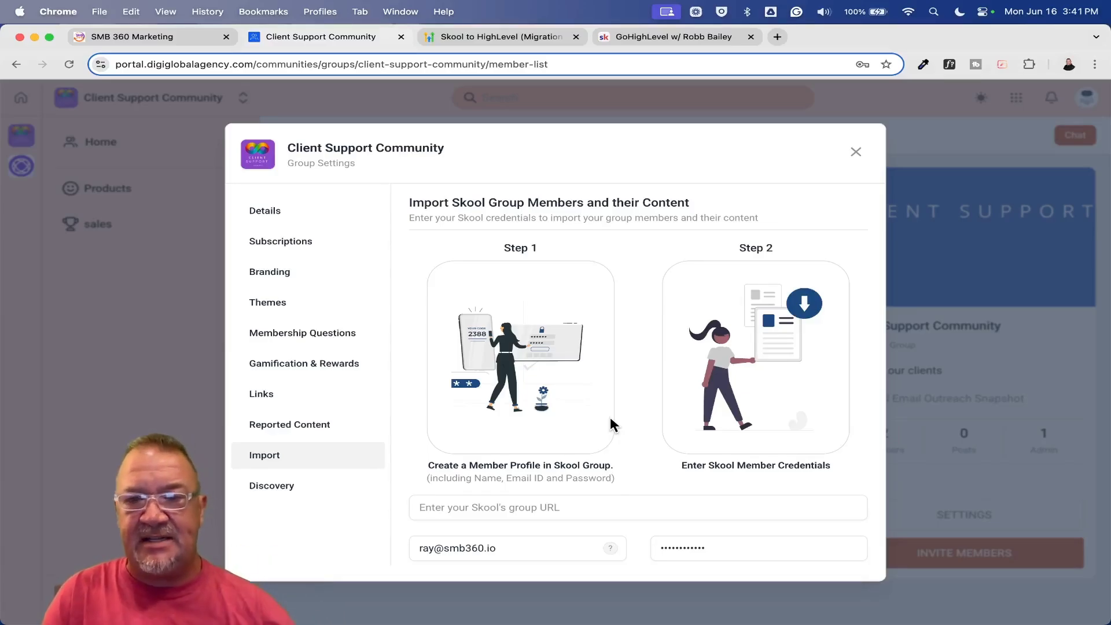
click(856, 152)
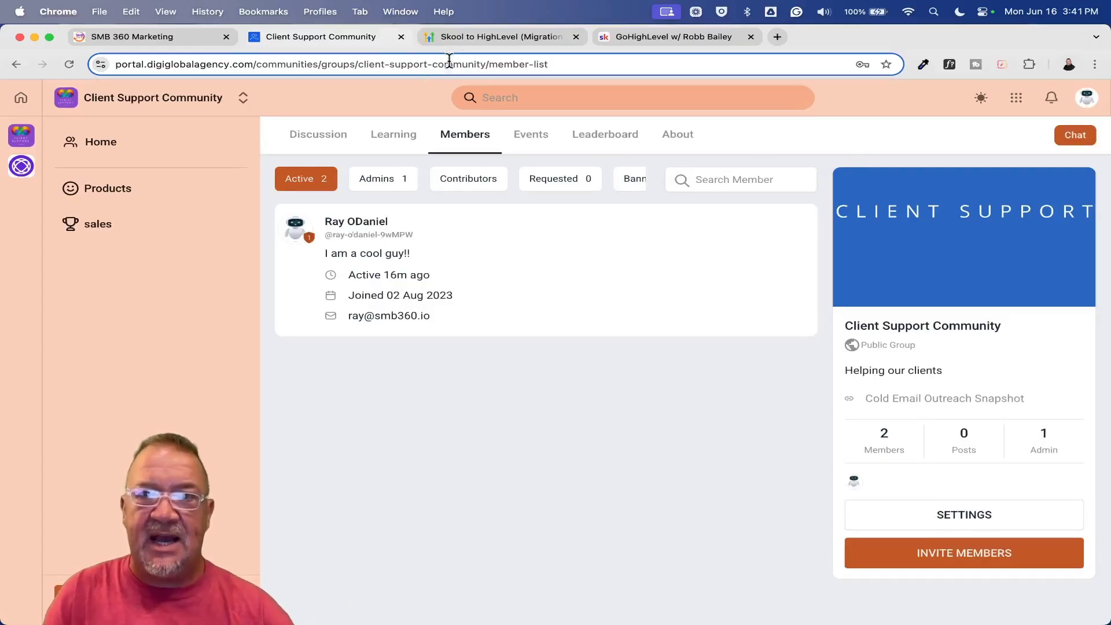
Read the Skool to HighLevel migration guide, examining the preparation, data migration, and community and course rebuilding sections.
click(449, 37)
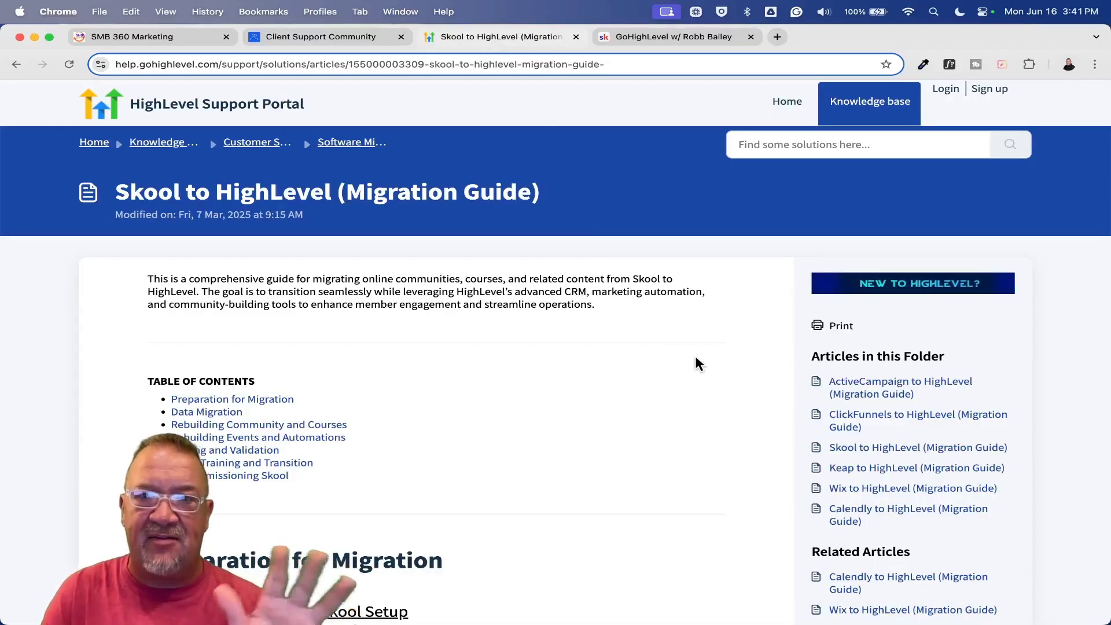
scroll(696, 359, down, 5)
scroll(696, 360, down, 1)
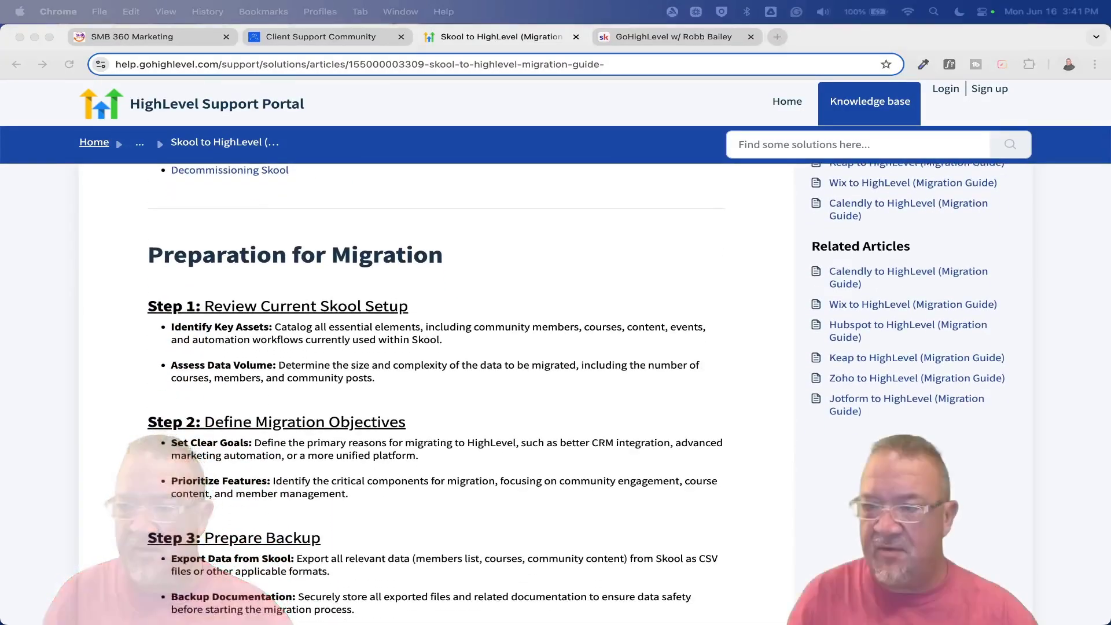
scroll(553, 396, down, 2)
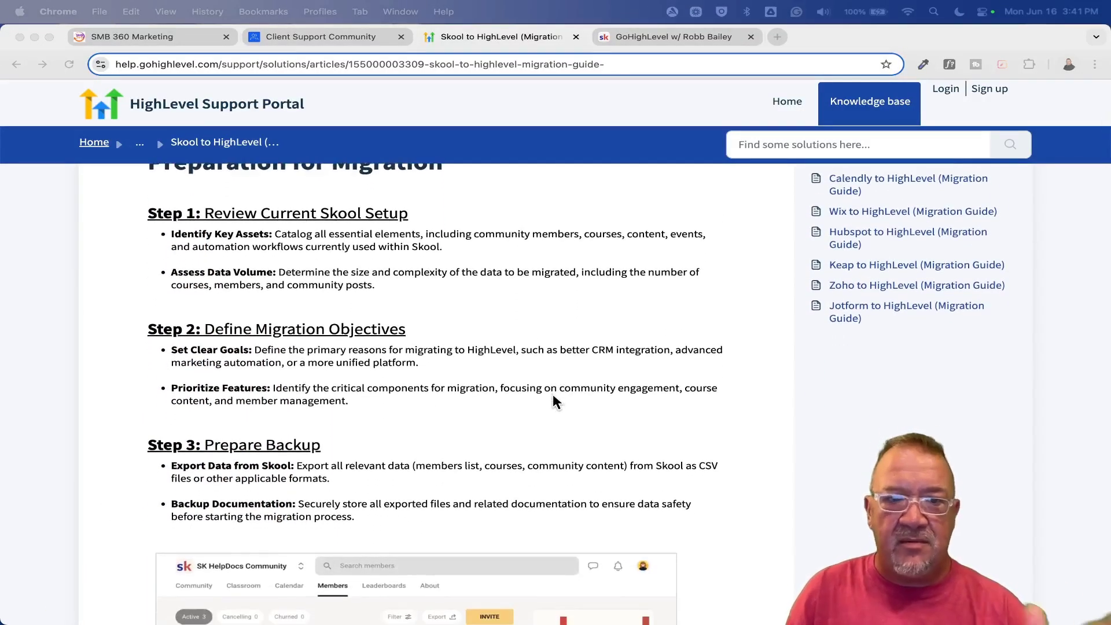
scroll(765, 402, down, 8)
scroll(764, 396, down, 5)
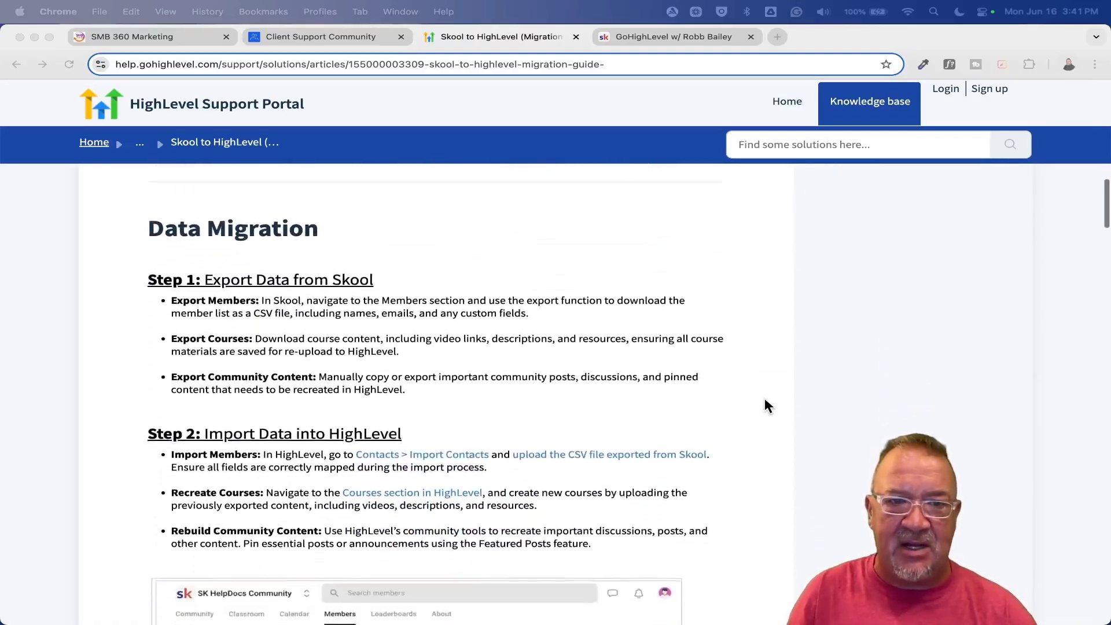
scroll(764, 396, up, 1)
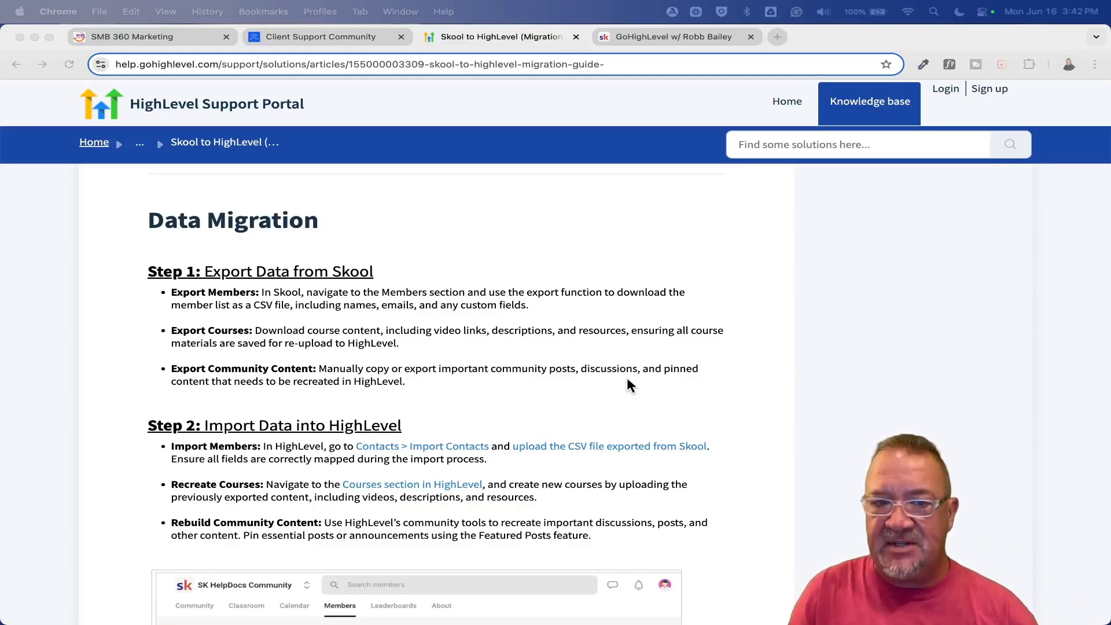
scroll(775, 463, down, 3)
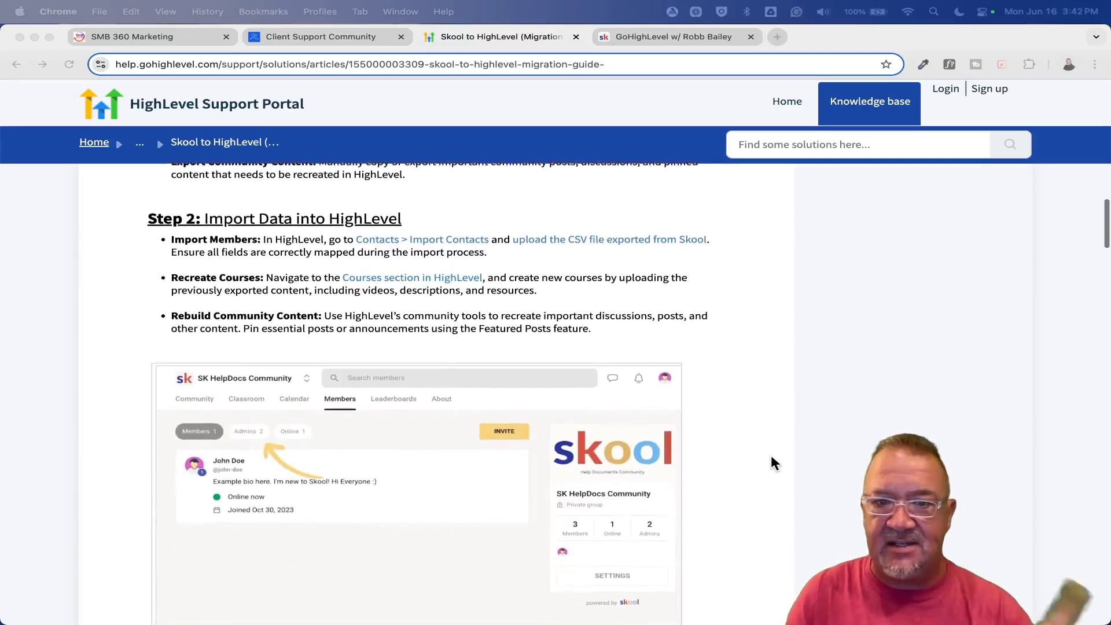
scroll(772, 458, down, 6)
scroll(772, 457, down, 3)
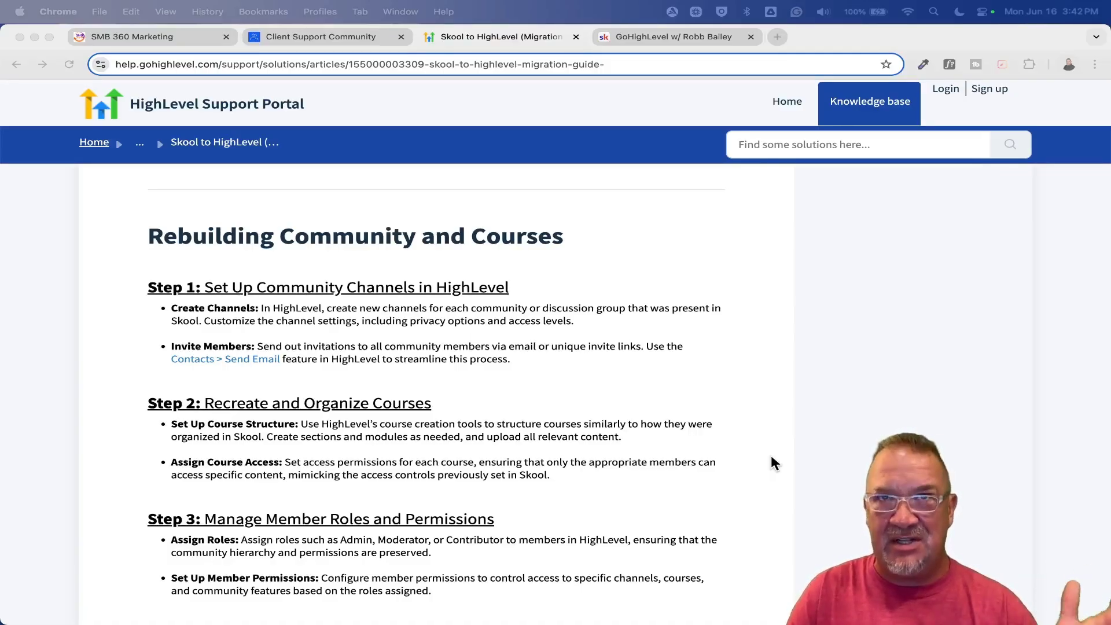
scroll(771, 457, down, 2)
scroll(773, 458, down, 5)
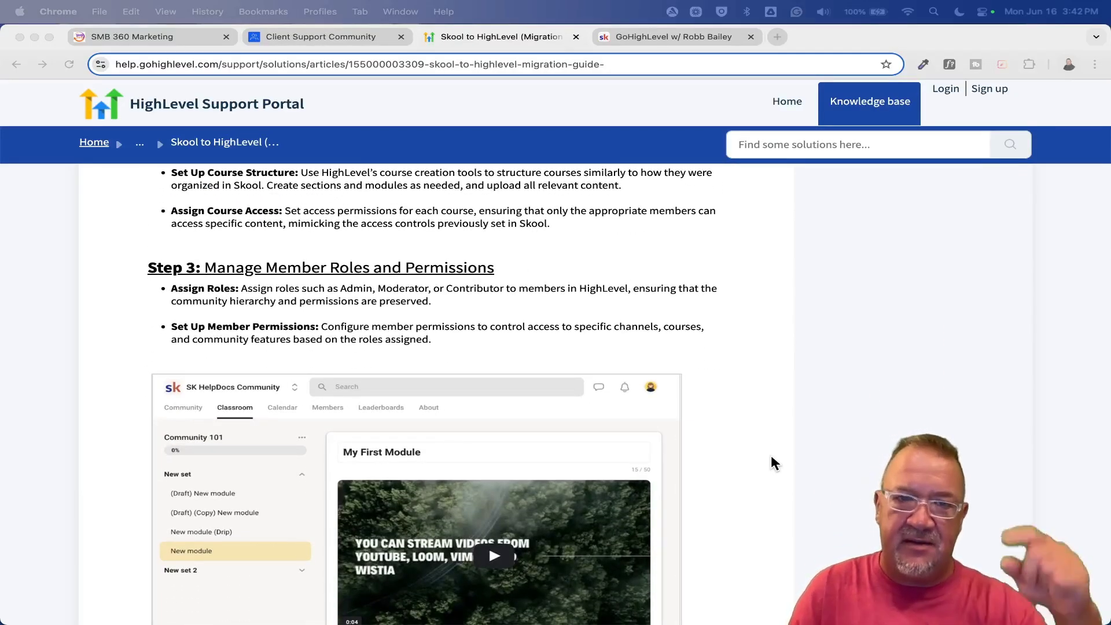
scroll(772, 457, down, 2)
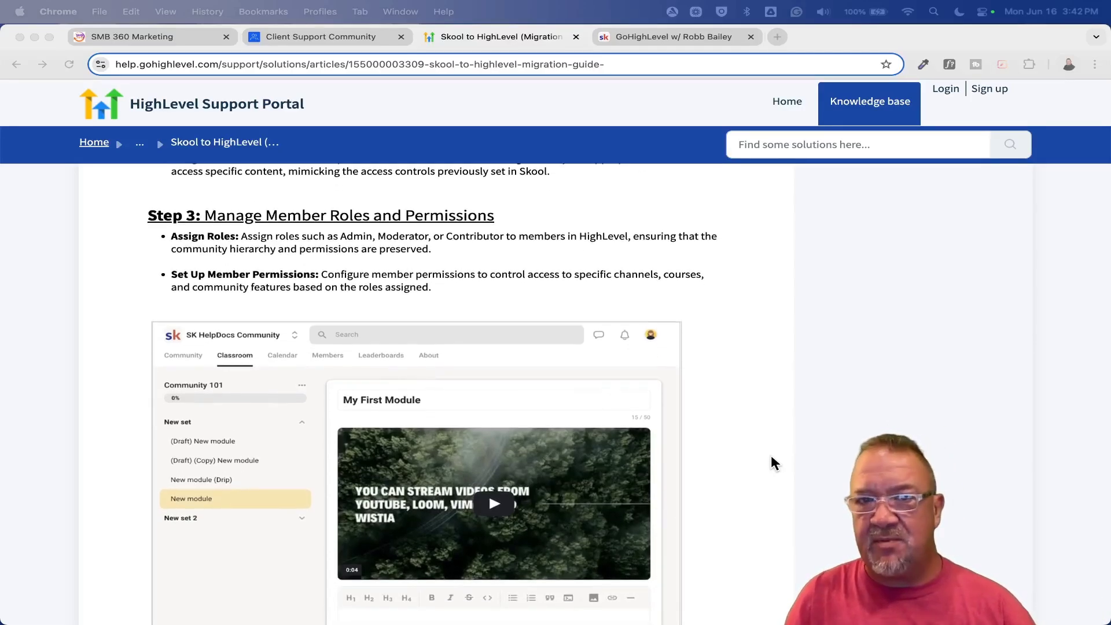
Examine the migration guide's event and automation rebuilding and validation sections, and revisit the Preparation for Migration and Data Migration sections.
scroll(771, 456, down, 10)
scroll(771, 460, down, 5)
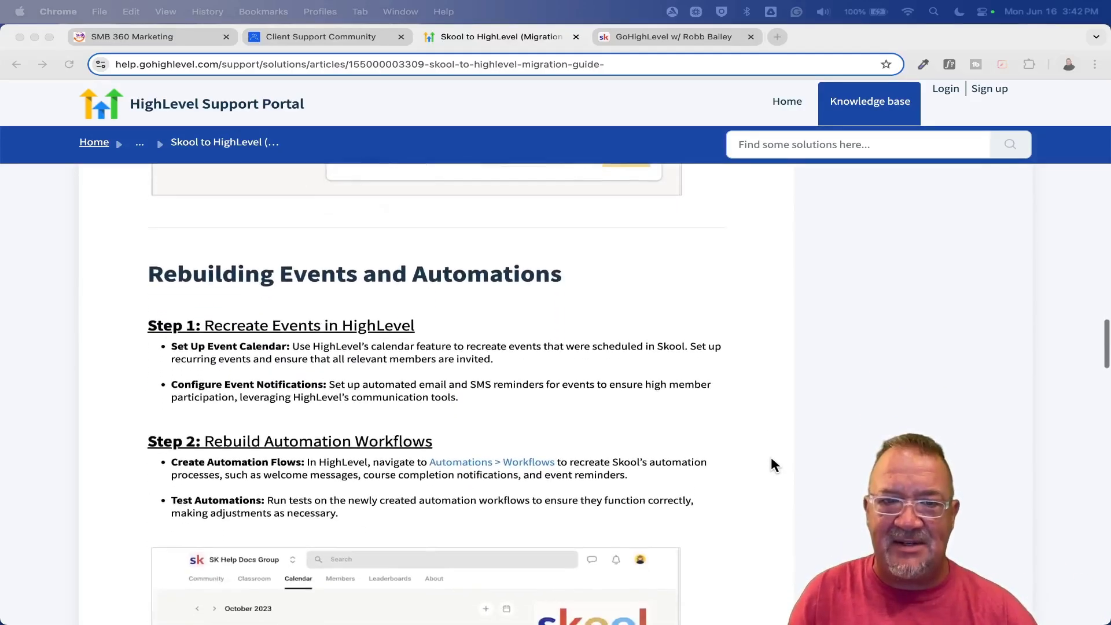
scroll(771, 459, down, 4)
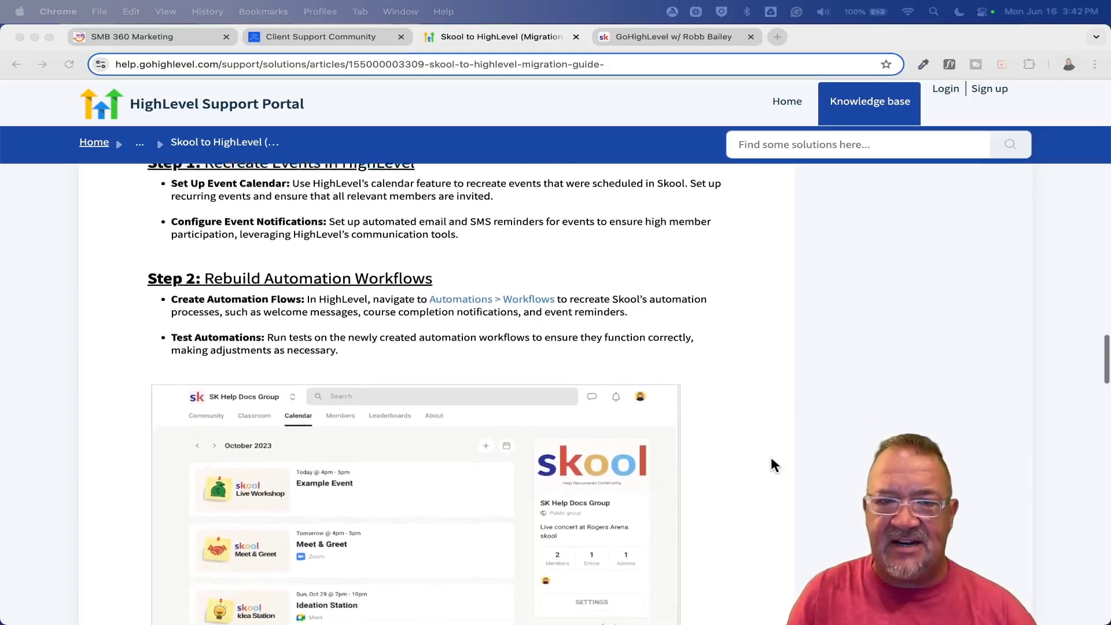
scroll(771, 461, down, 12)
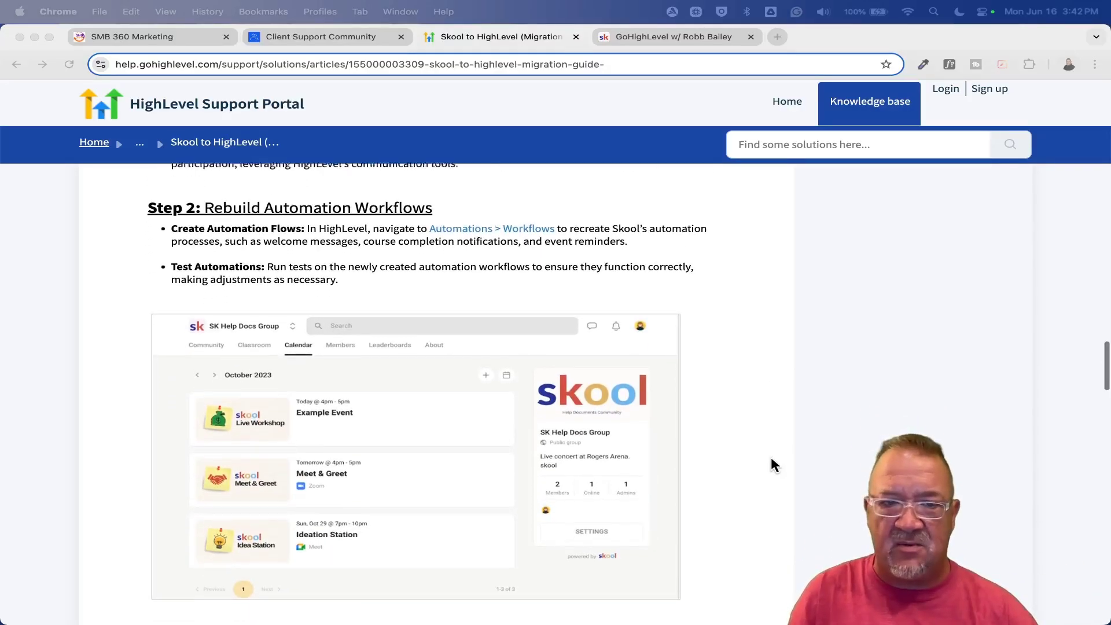
scroll(771, 463, down, 17)
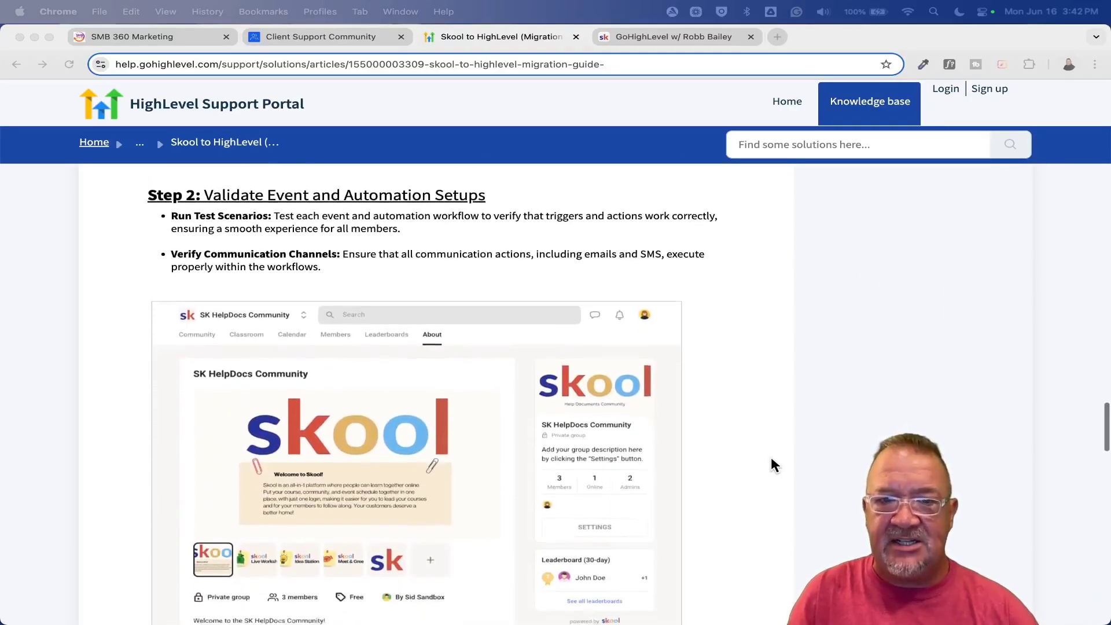
scroll(772, 459, up, 20)
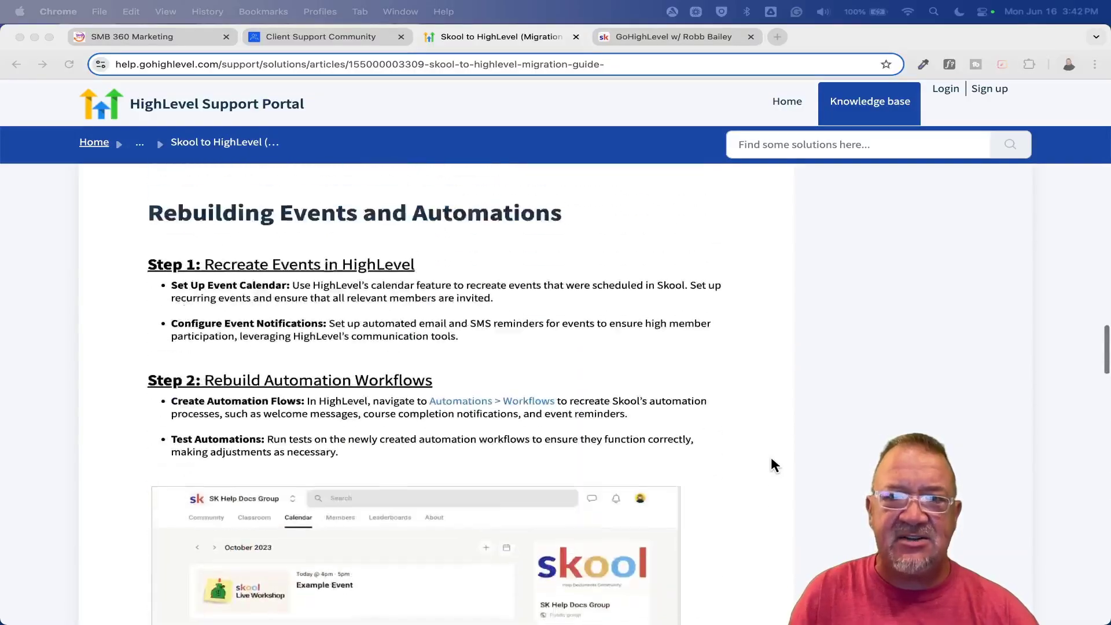
scroll(771, 457, up, 3)
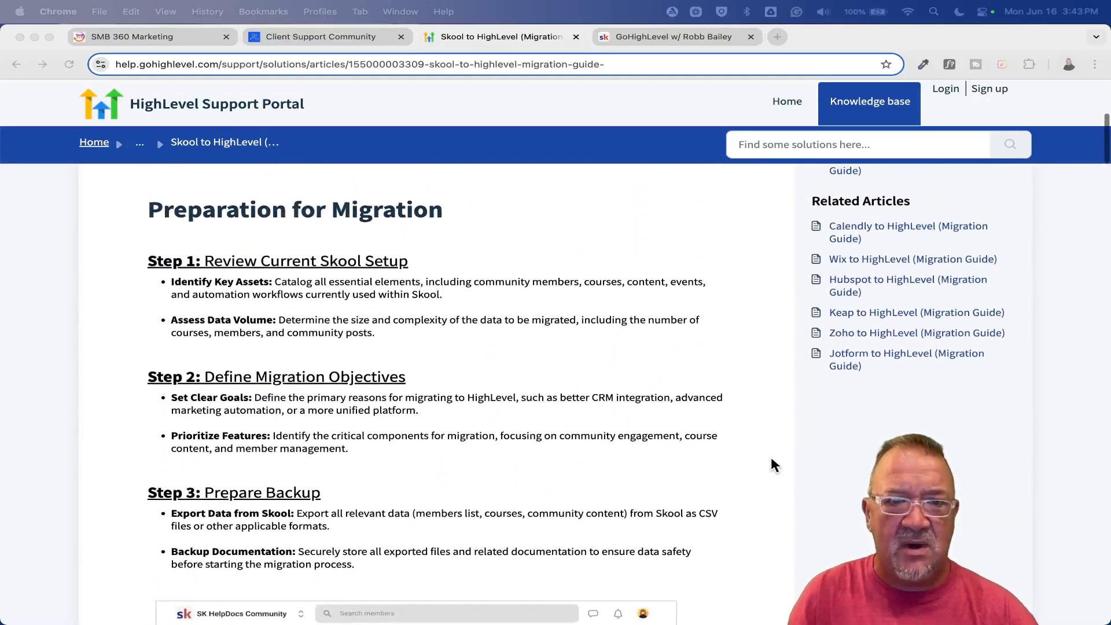
scroll(744, 376, down, 9)
scroll(744, 376, down, 8)
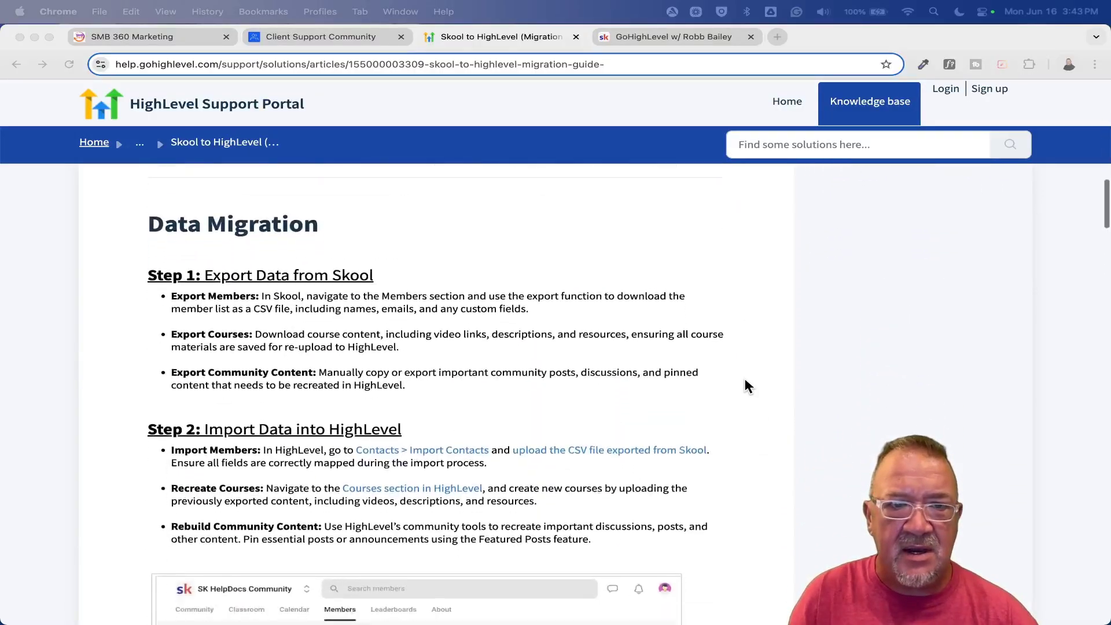